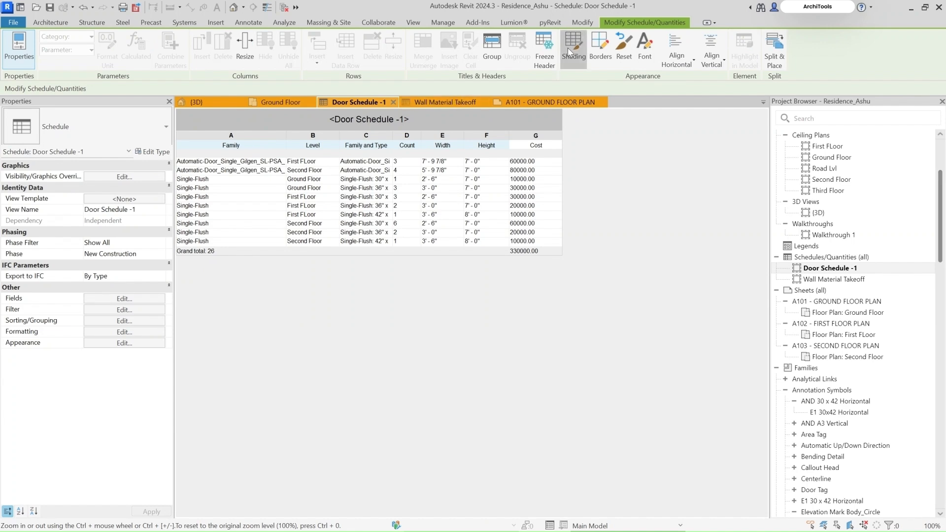
# Step: Shade the door schedule's column header row with light gray RGB 192-192-192
pyautogui.click(574, 47)
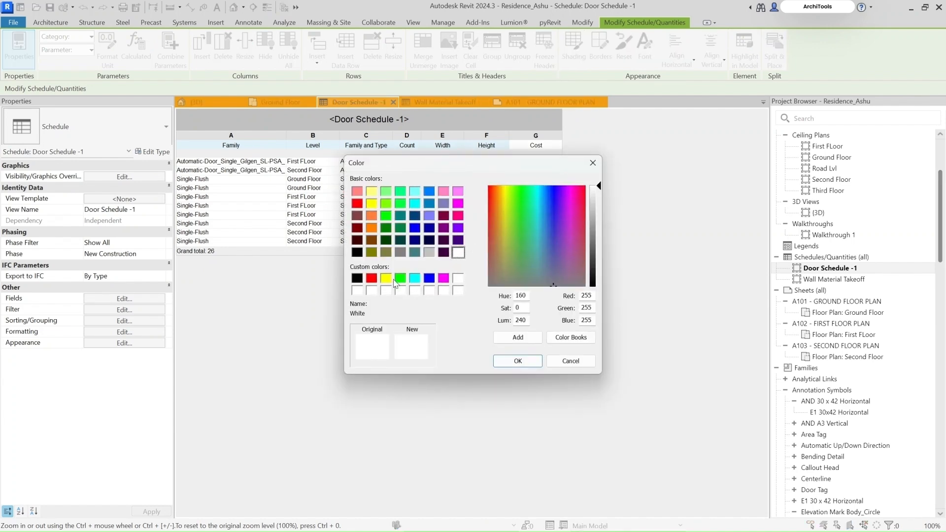
pyautogui.click(429, 252)
pyautogui.click(518, 361)
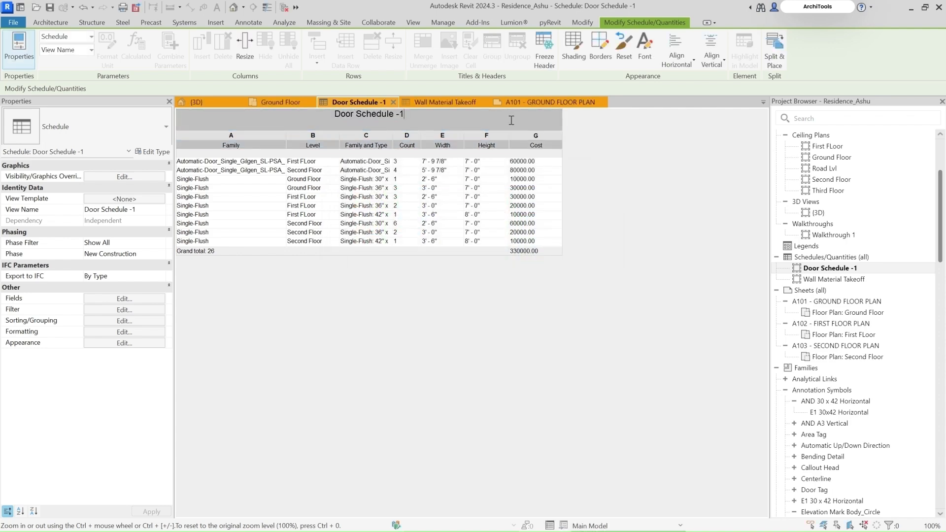
# Step: Shade the door schedule's title row with the darker gray RGB 128-128-128
pyautogui.click(573, 45)
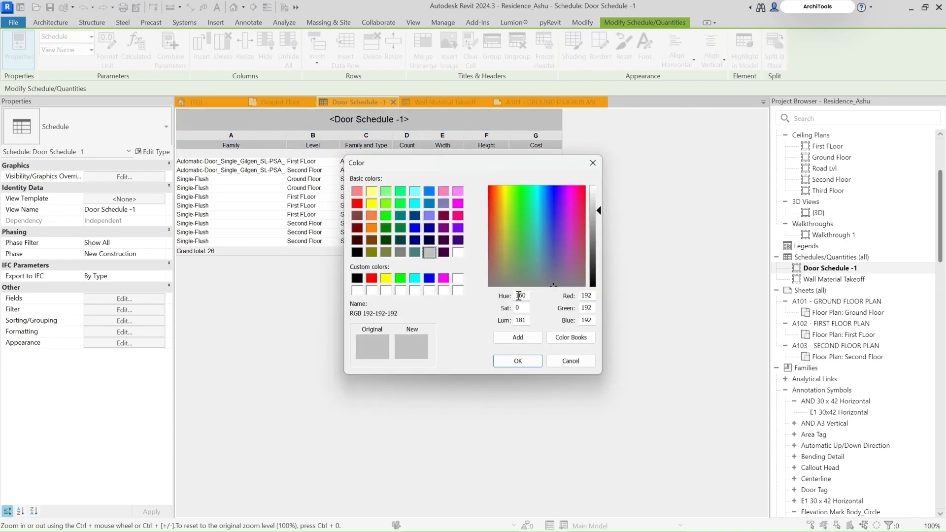
pyautogui.click(400, 252)
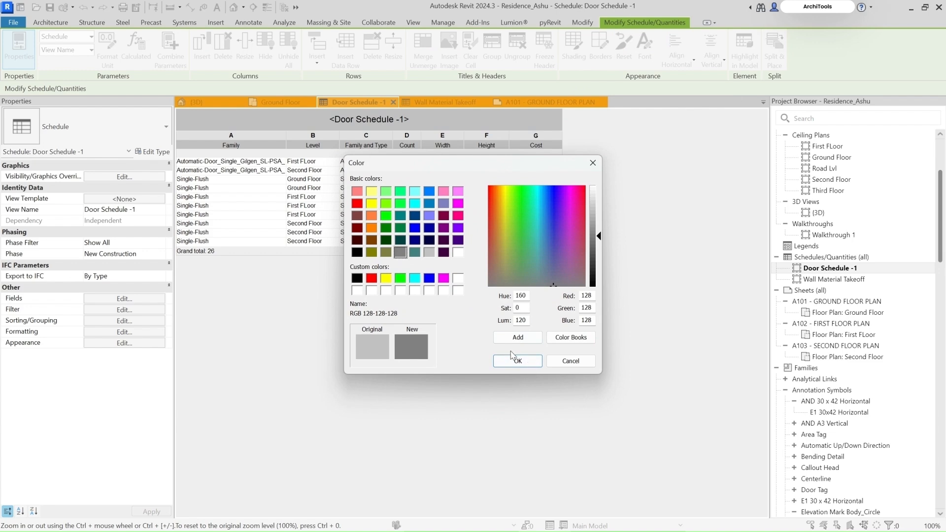
pyautogui.click(518, 361)
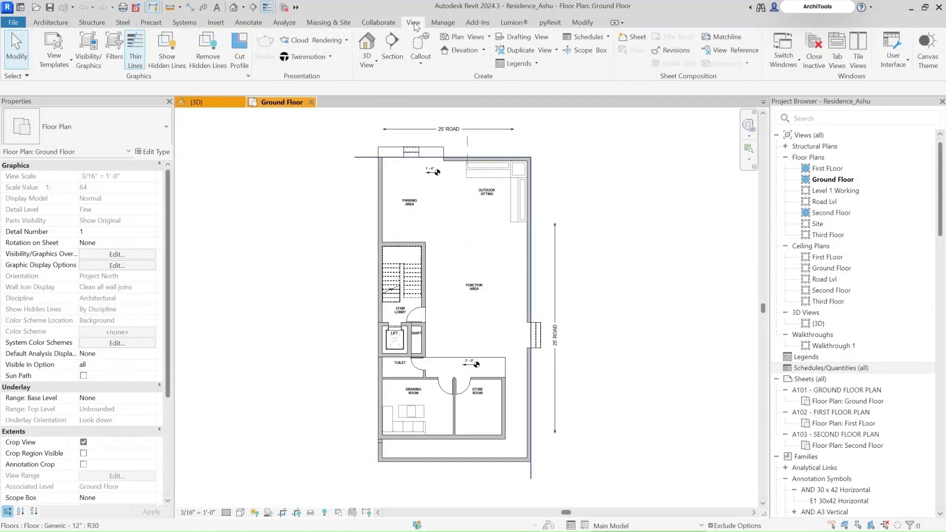
# Step: Create a building component schedule for the Doors category named "Door Schedule -1" in the New Construction phase
pyautogui.click(609, 37)
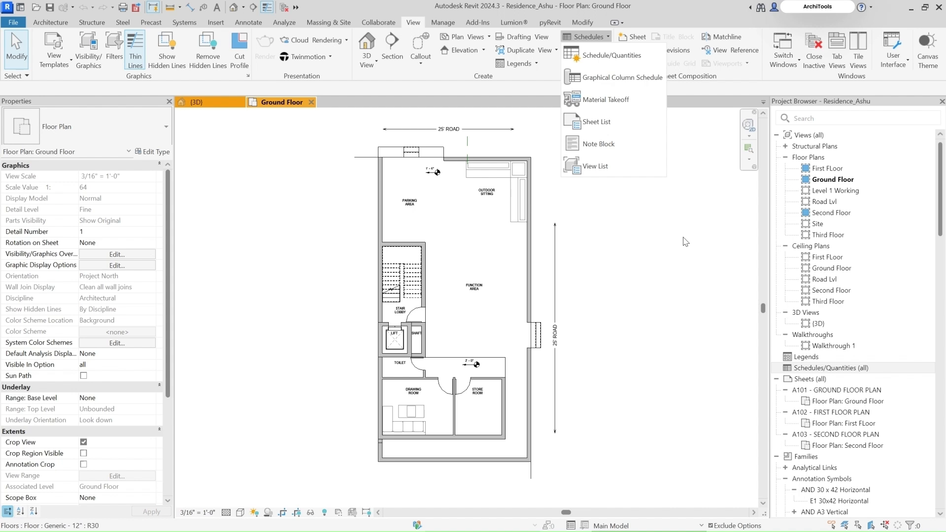
pyautogui.click(614, 53)
pyautogui.click(641, 148)
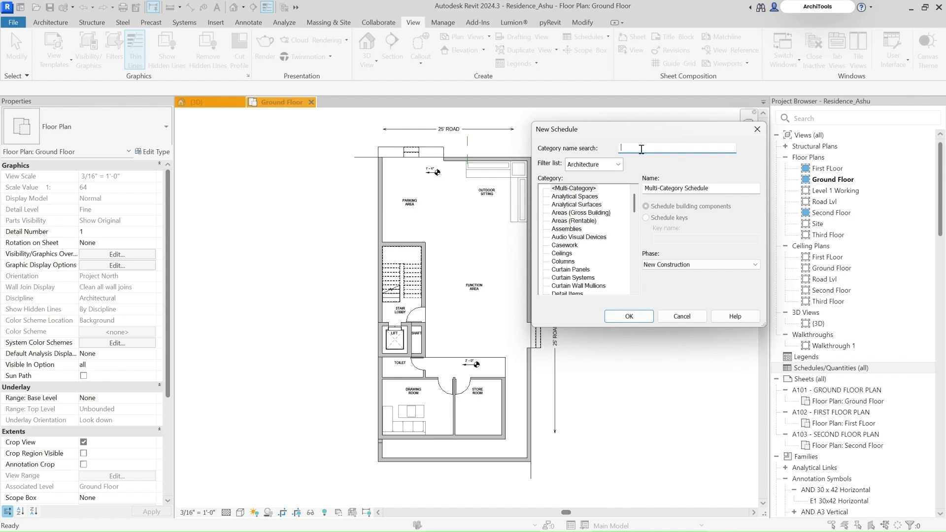
pyautogui.write('door')
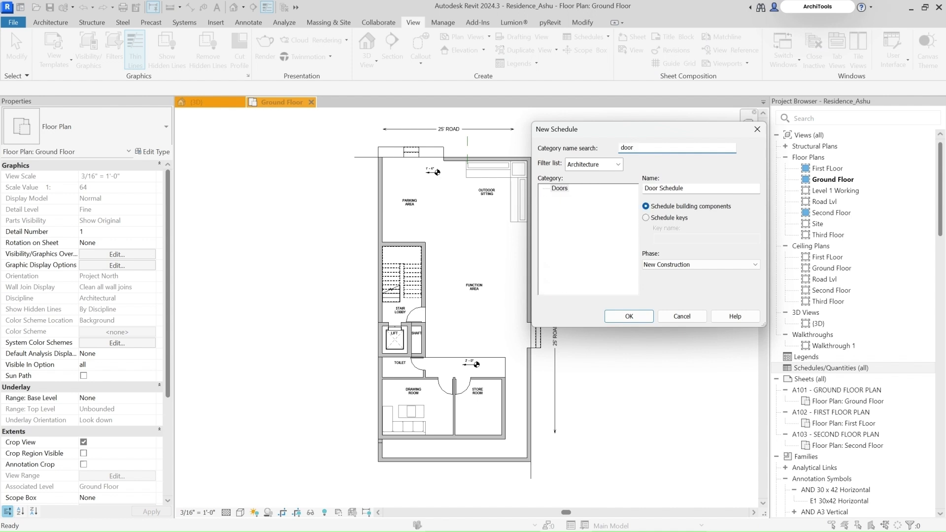
pyautogui.click(555, 189)
pyautogui.click(702, 188)
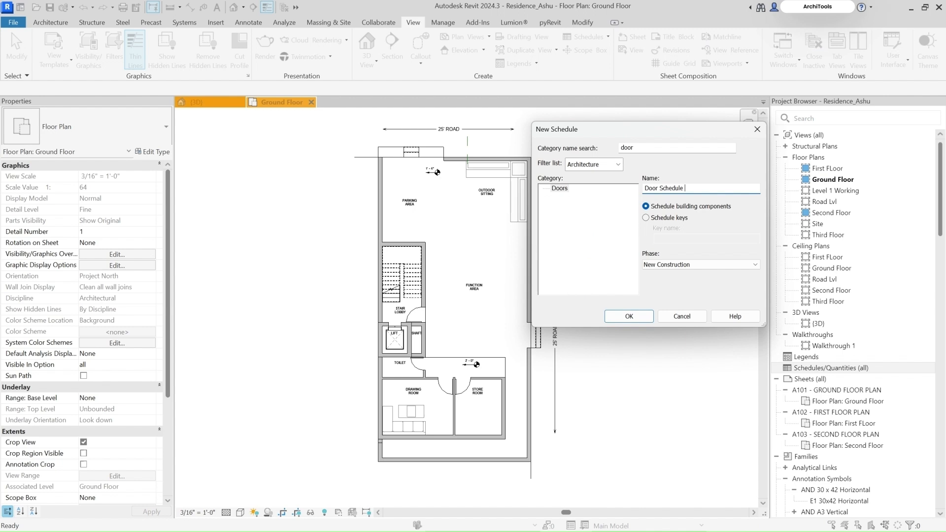
pyautogui.write('-1')
pyautogui.click(630, 317)
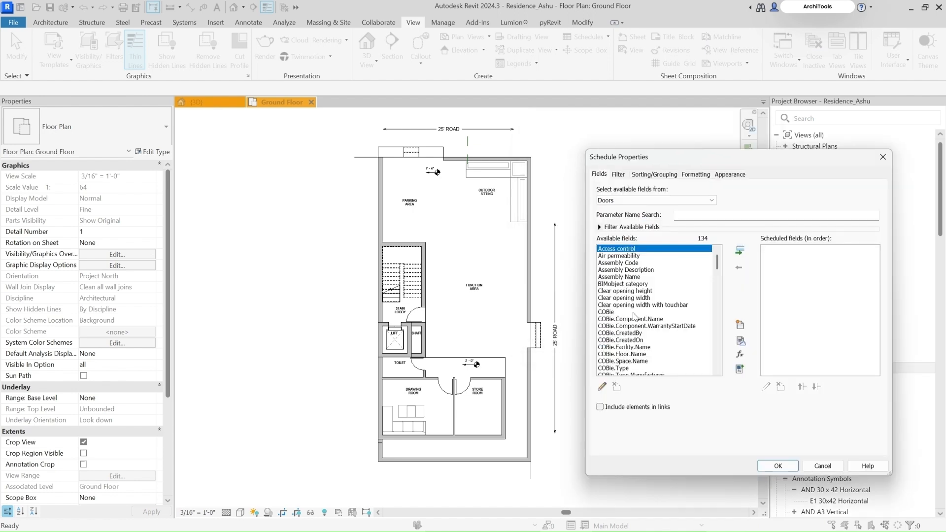
# Step: Add the Family and the Family and Type fields to the door schedule
pyautogui.moveTo(750, 162); pyautogui.dragTo(734, 136)
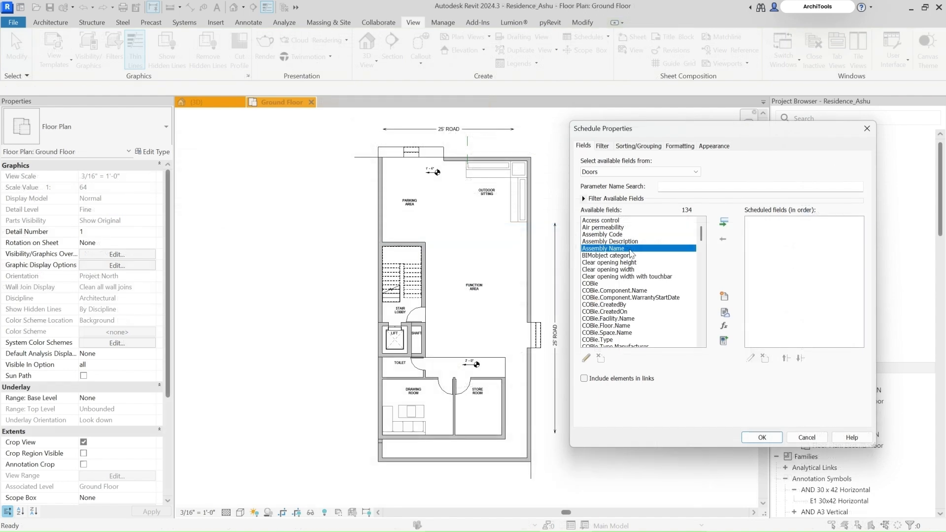
pyautogui.press('f')
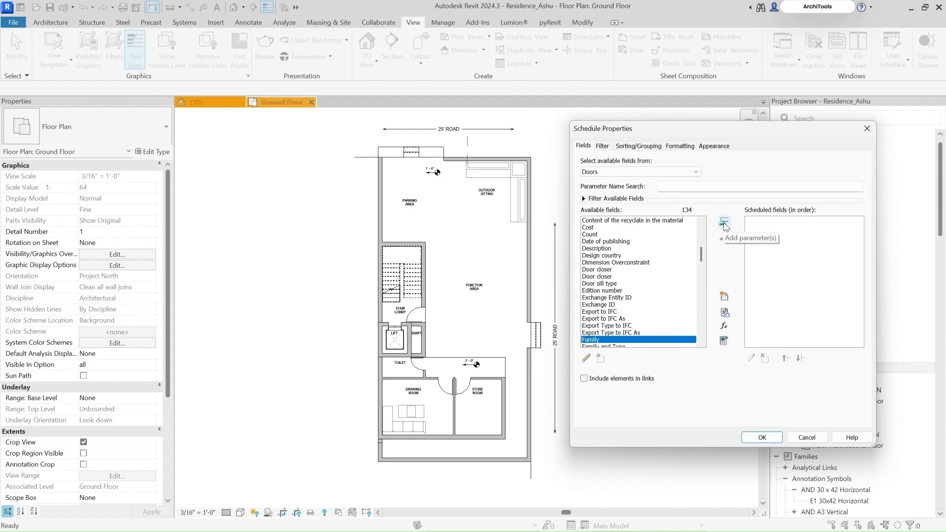
pyautogui.click(725, 222)
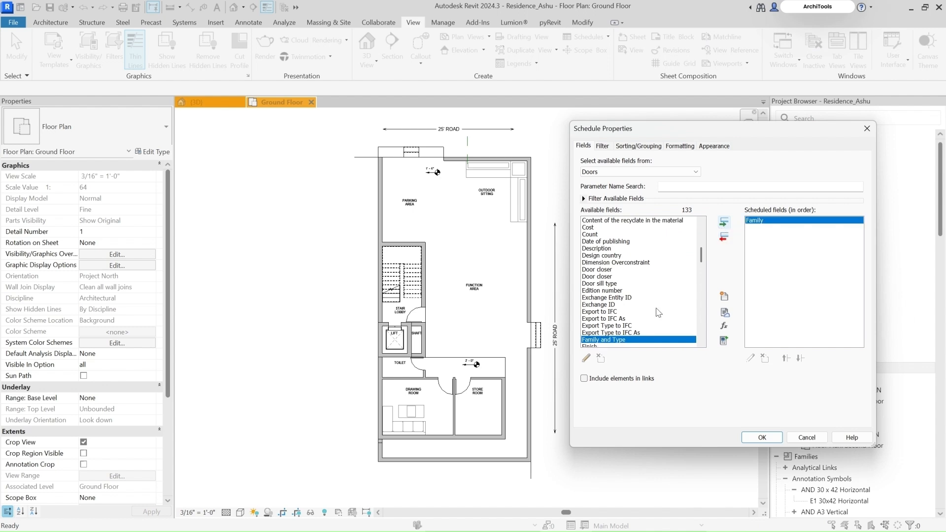
pyautogui.click(723, 221)
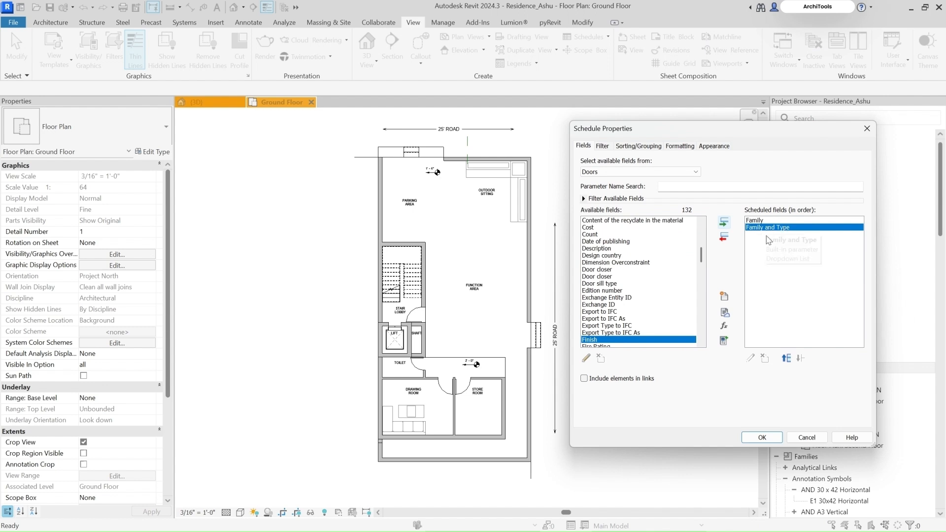
pyautogui.click(724, 238)
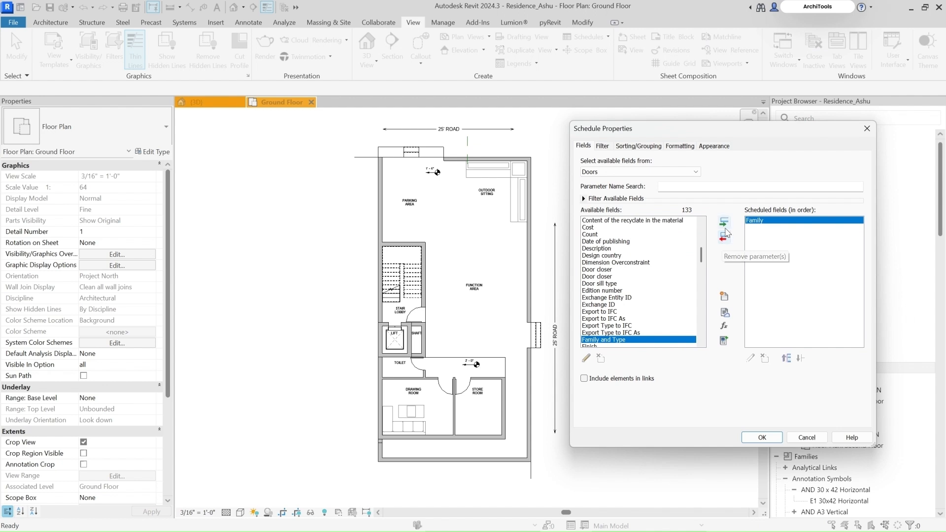
pyautogui.click(724, 223)
# Step: Add the Count and Width fields to the scheduled fields
pyautogui.click(609, 297)
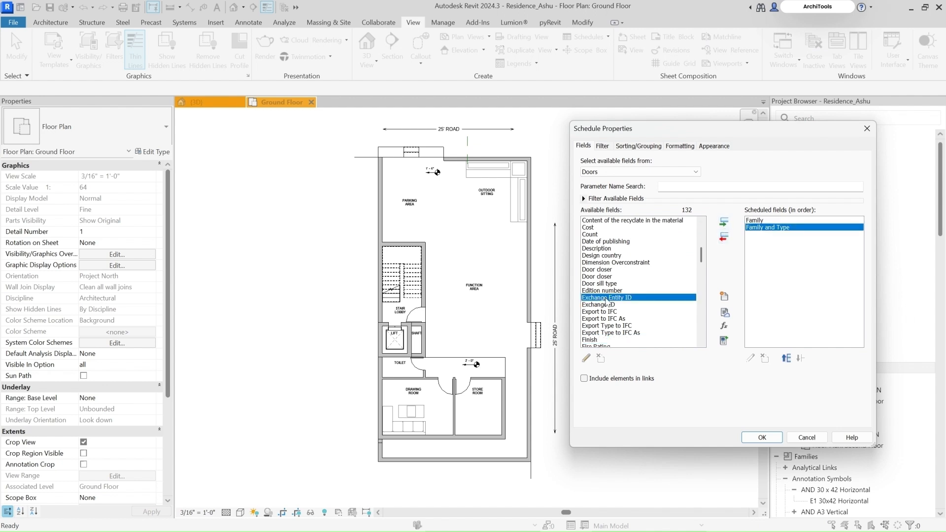
pyautogui.click(591, 235)
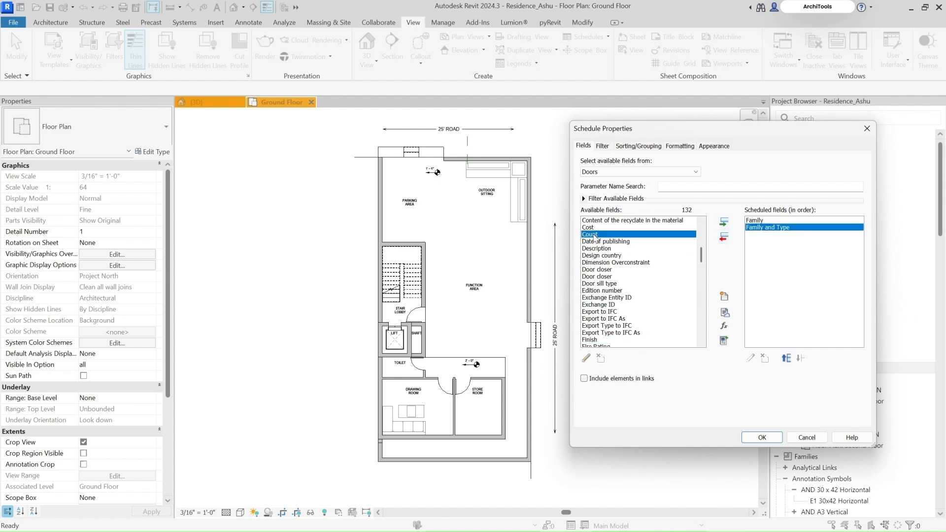
pyautogui.doubleClick(595, 235)
pyautogui.click(593, 257)
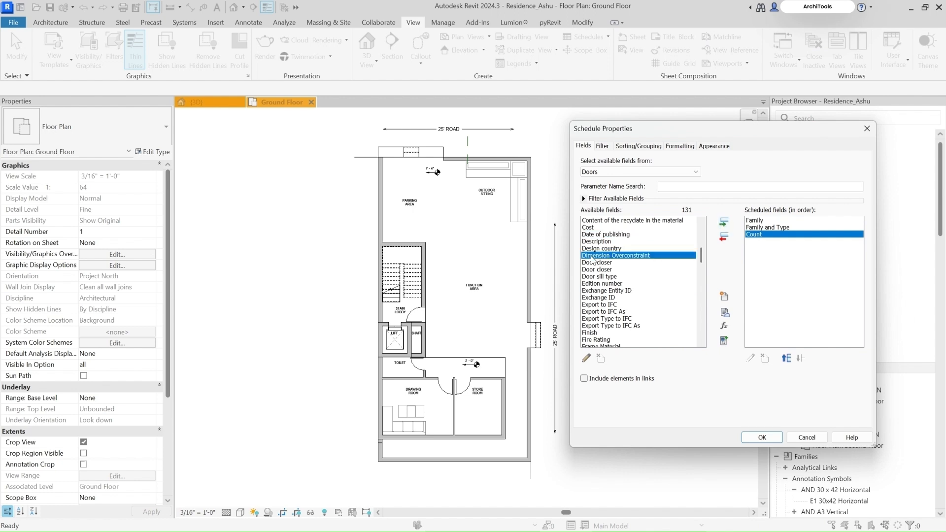
pyautogui.write('wi')
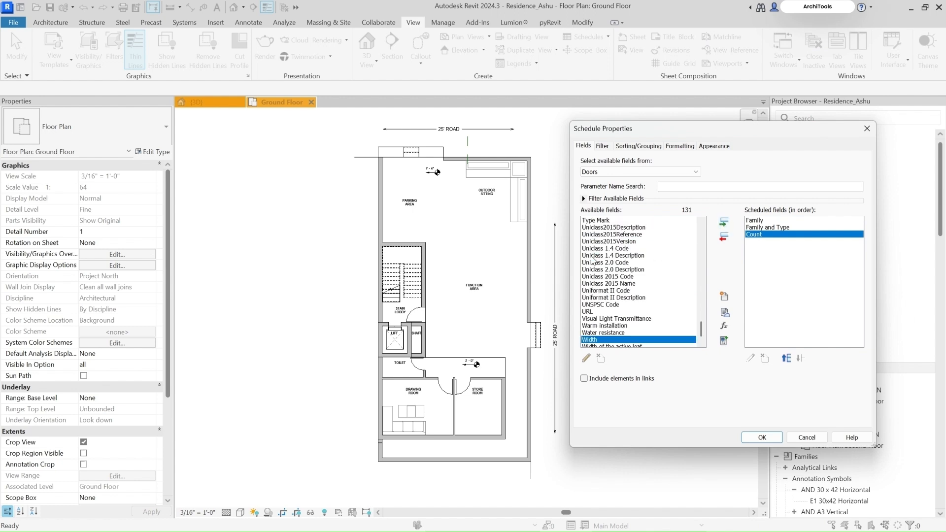
pyautogui.click(723, 224)
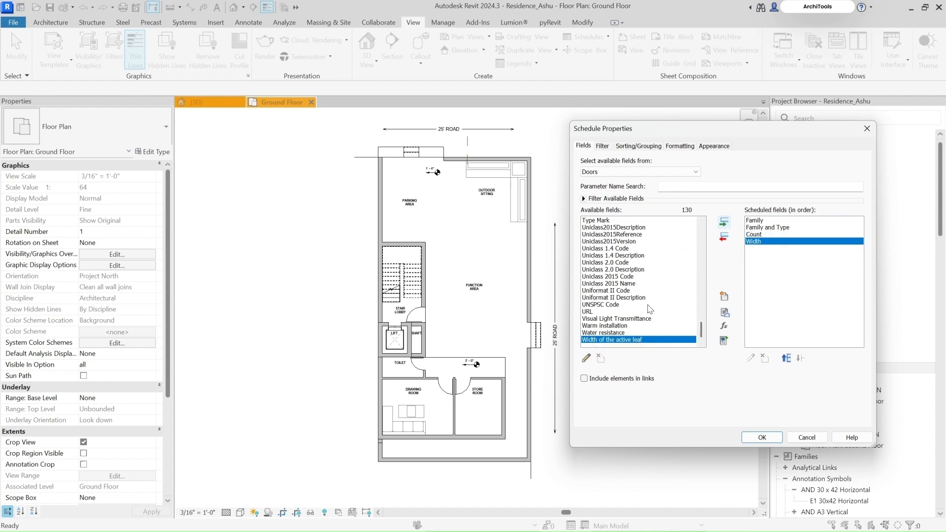
# Step: Add the Height and Level fields to the scheduled fields
pyautogui.click(611, 327)
pyautogui.press('h')
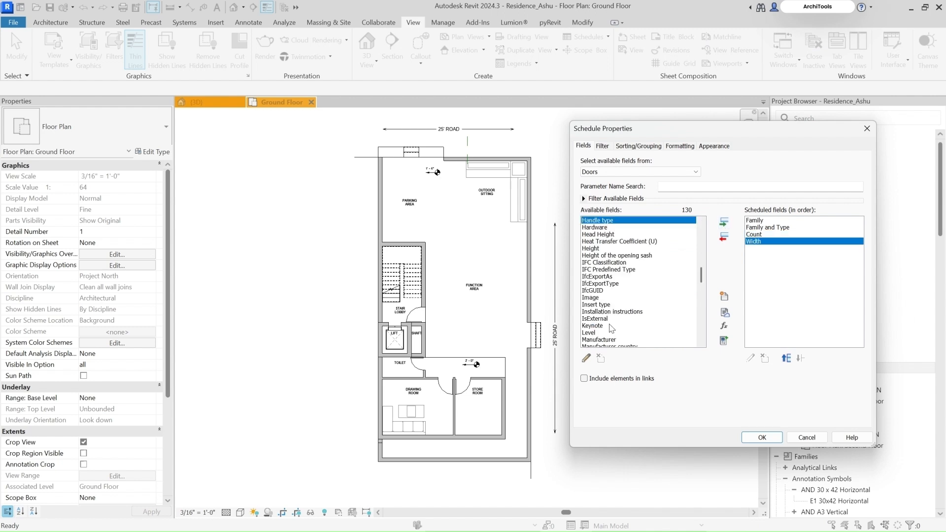
pyautogui.click(596, 249)
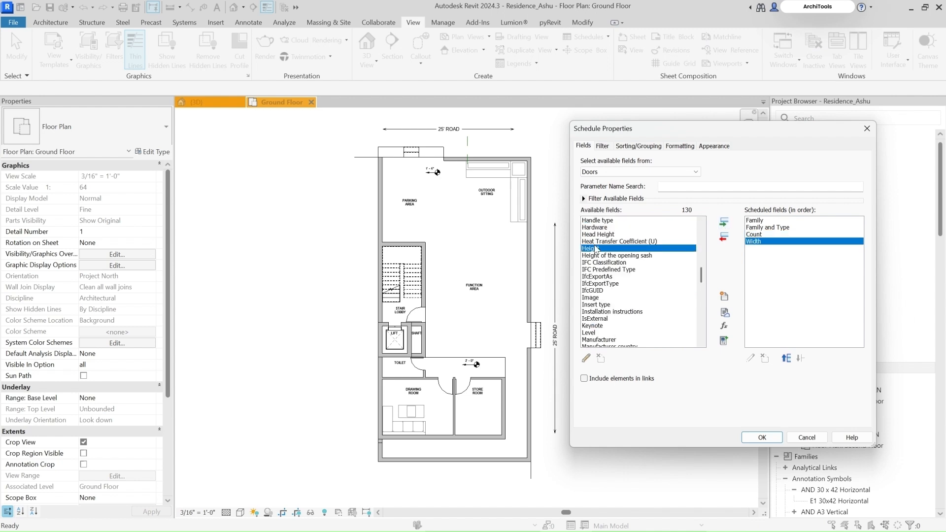
pyautogui.doubleClick(596, 249)
pyautogui.click(605, 277)
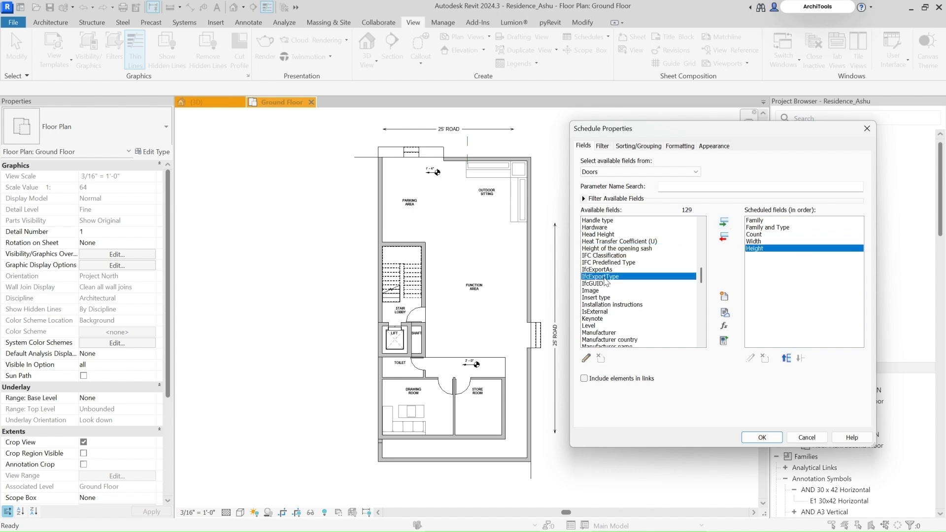
pyautogui.scroll(-1, 600, 296)
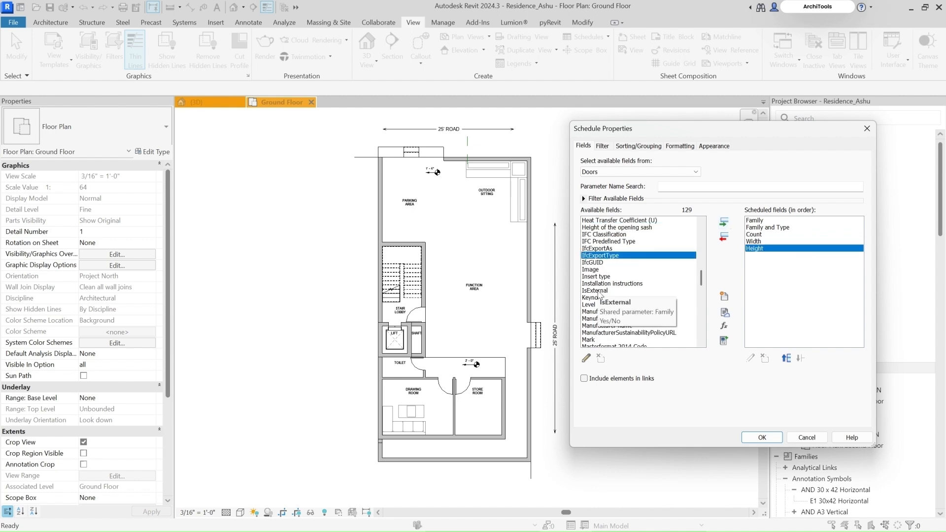
pyautogui.doubleClick(588, 305)
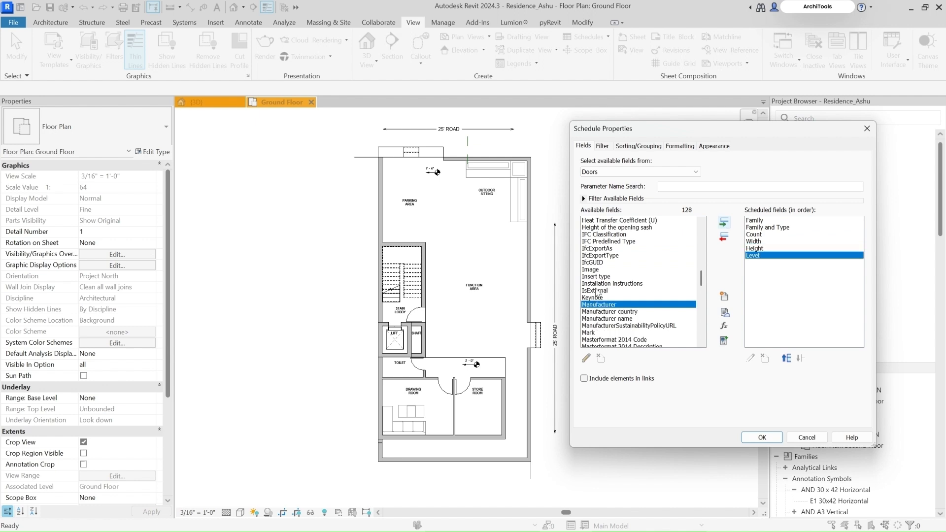
# Step: Find the Cost parameter among the available door fields and add it to the schedule
pyautogui.click(597, 290)
pyautogui.scroll(-1, 596, 278)
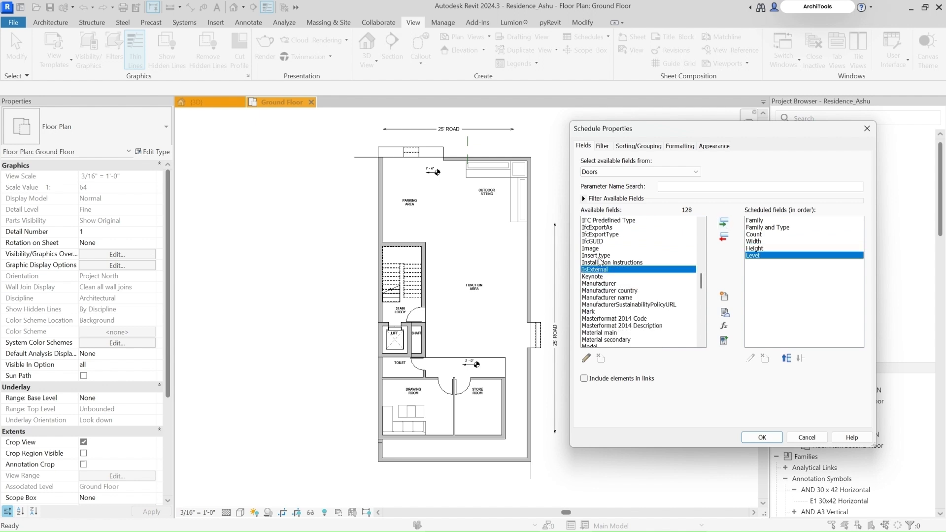
pyautogui.scroll(2, 597, 278)
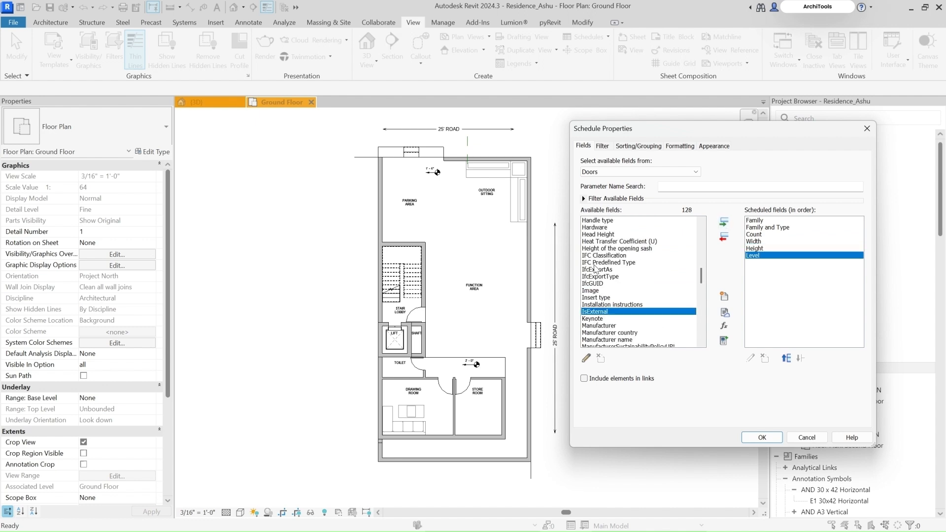
pyautogui.scroll(12, 597, 269)
pyautogui.click(598, 250)
pyautogui.scroll(1, 602, 257)
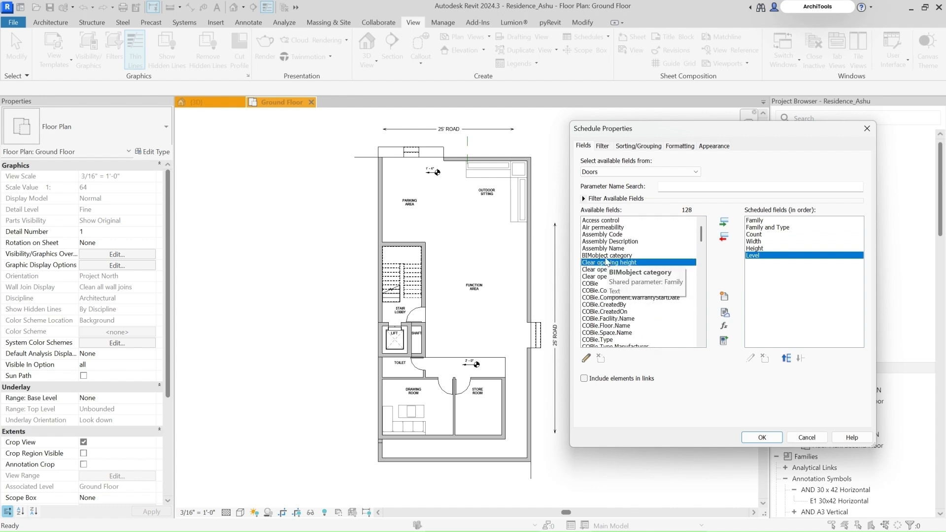
pyautogui.scroll(-5, 606, 262)
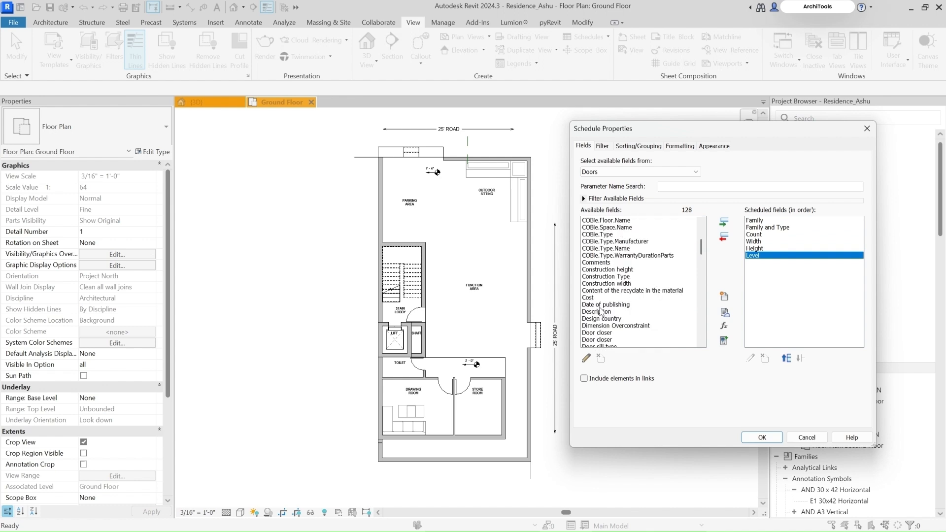
pyautogui.click(588, 298)
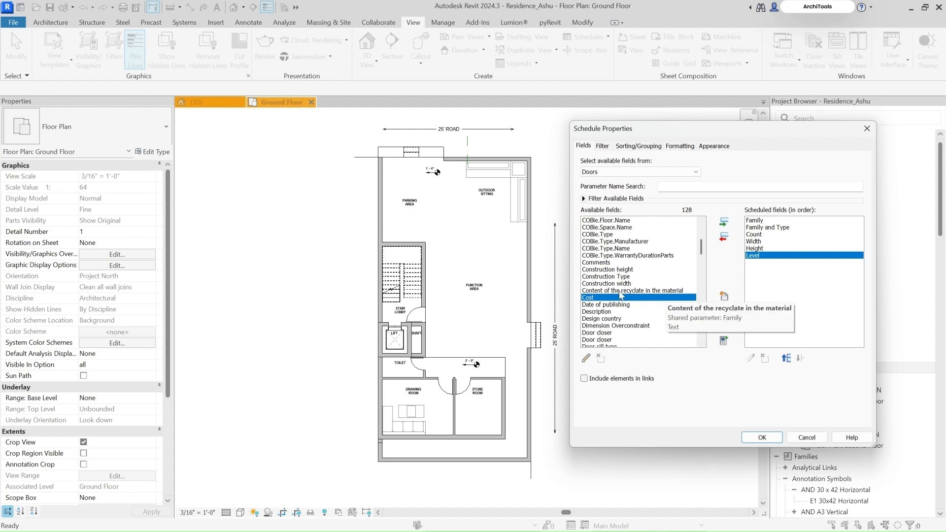
pyautogui.click(724, 222)
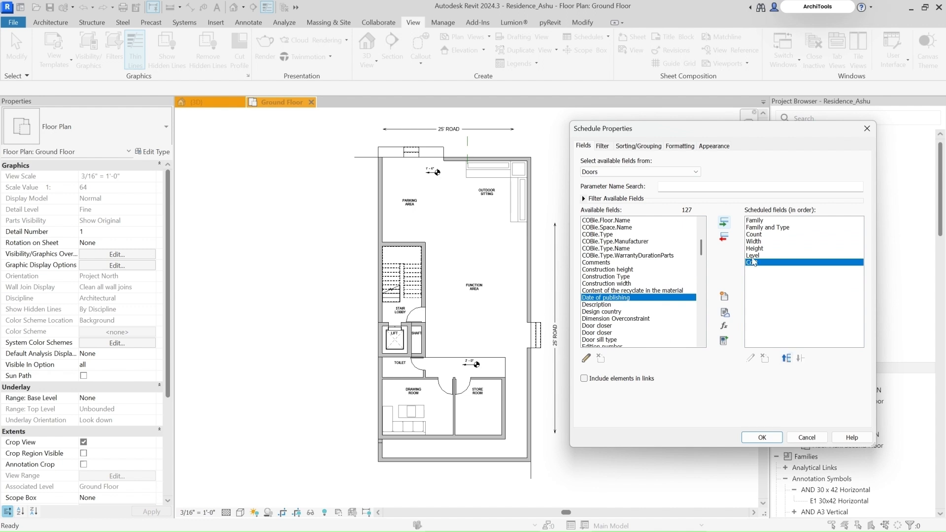
# Step: Move the Level field up the scheduled order so it sits directly below Family
pyautogui.click(753, 256)
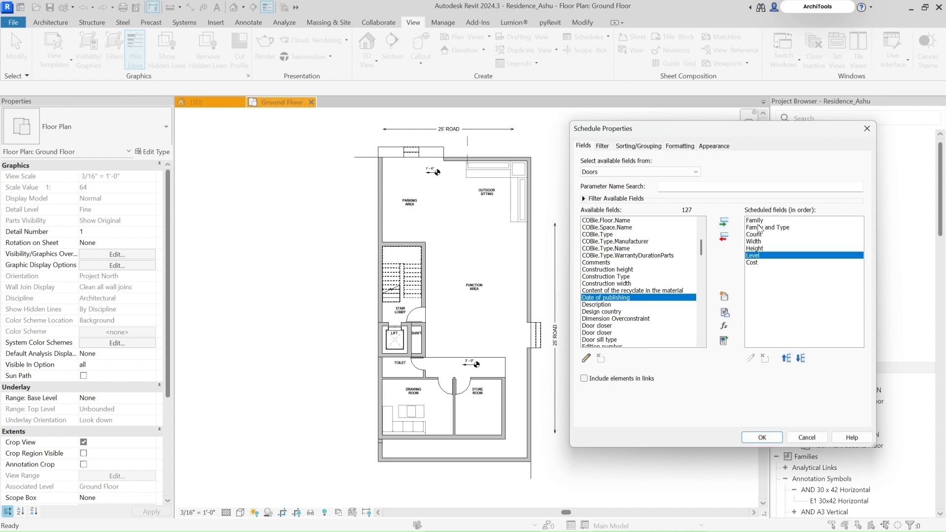
pyautogui.click(787, 360)
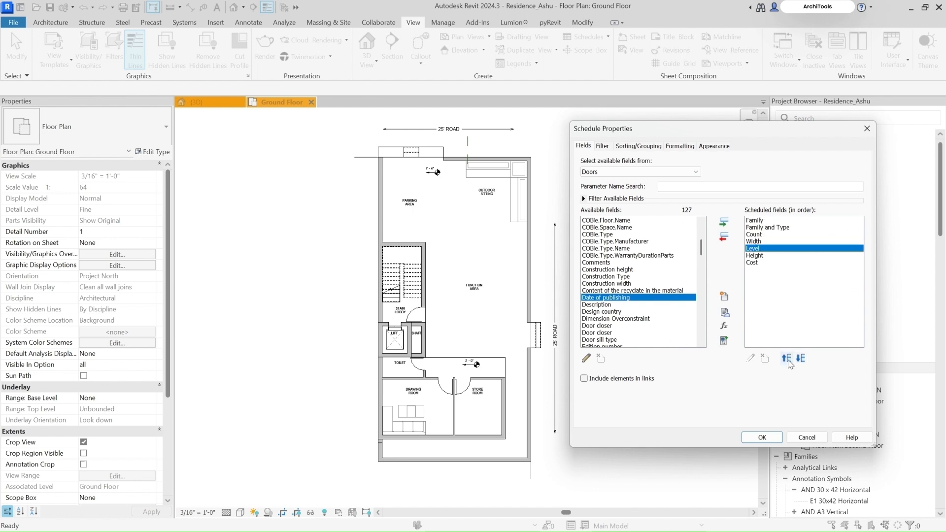
pyautogui.click(786, 360)
pyautogui.click(787, 361)
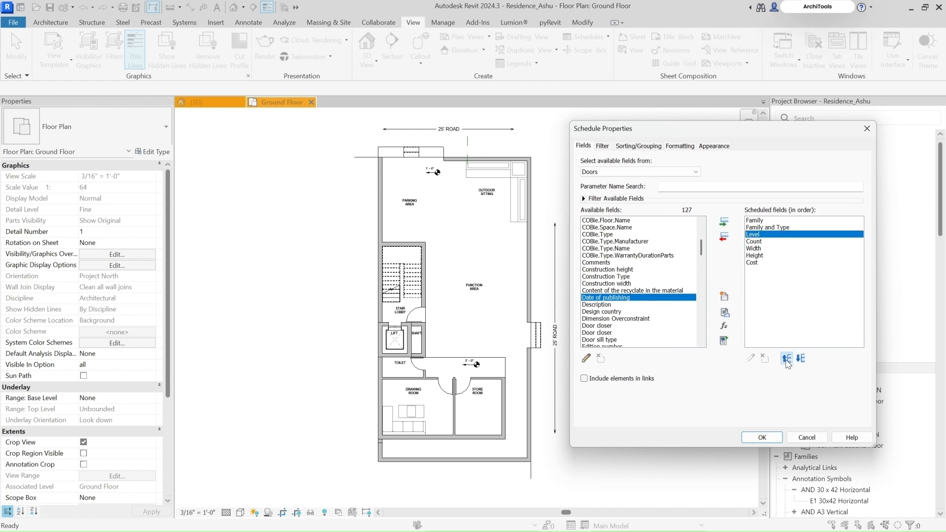
pyautogui.click(786, 360)
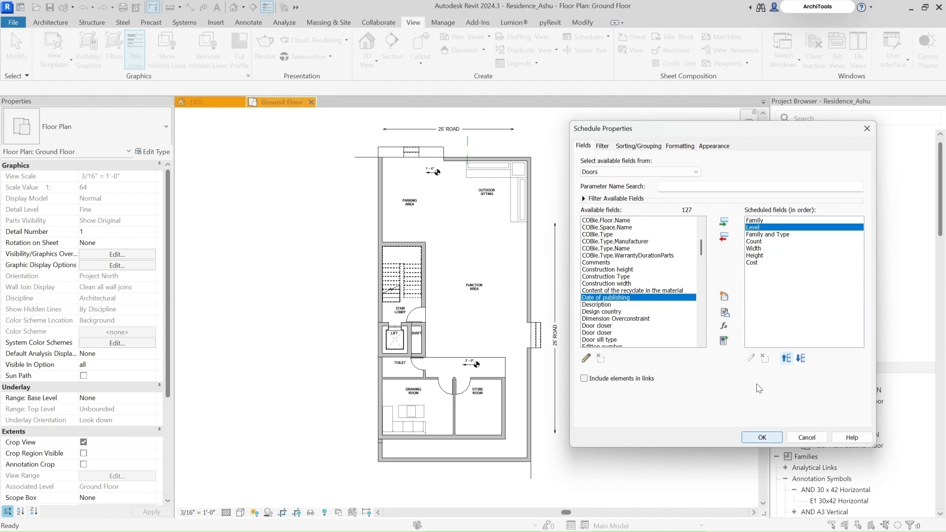
# Step: Create the door schedule from the chosen fields and widen its Family column
pyautogui.click(765, 438)
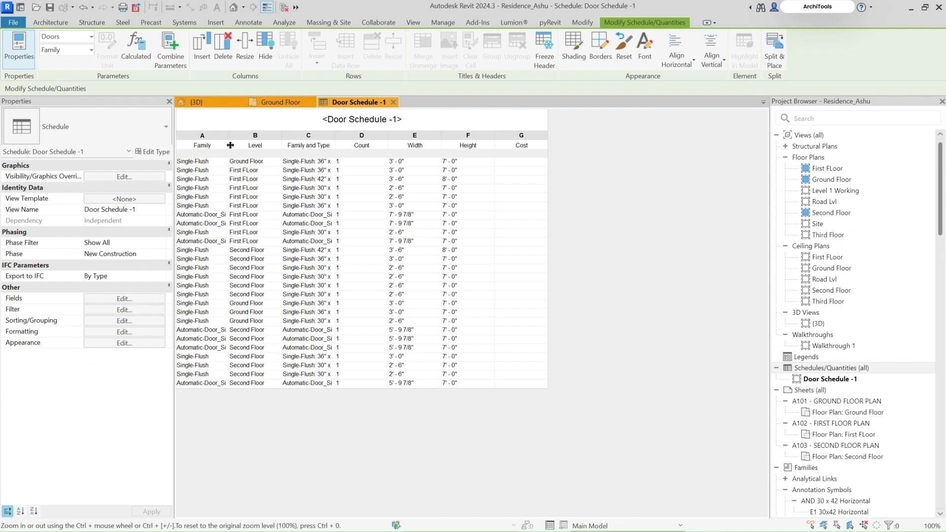
pyautogui.moveTo(229, 144); pyautogui.dragTo(250, 143)
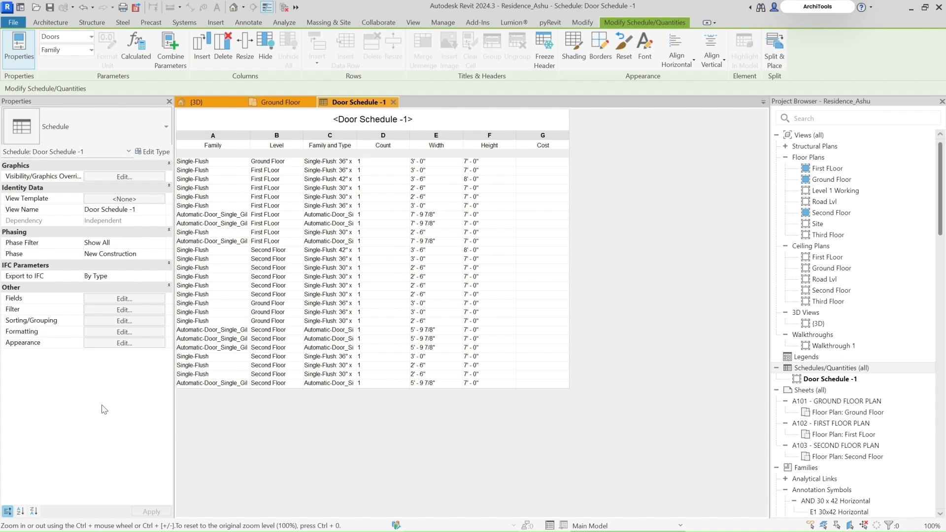
# Step: Try sorting the door schedule by Family in ascending order with Itemize every instance turned off
pyautogui.click(97, 321)
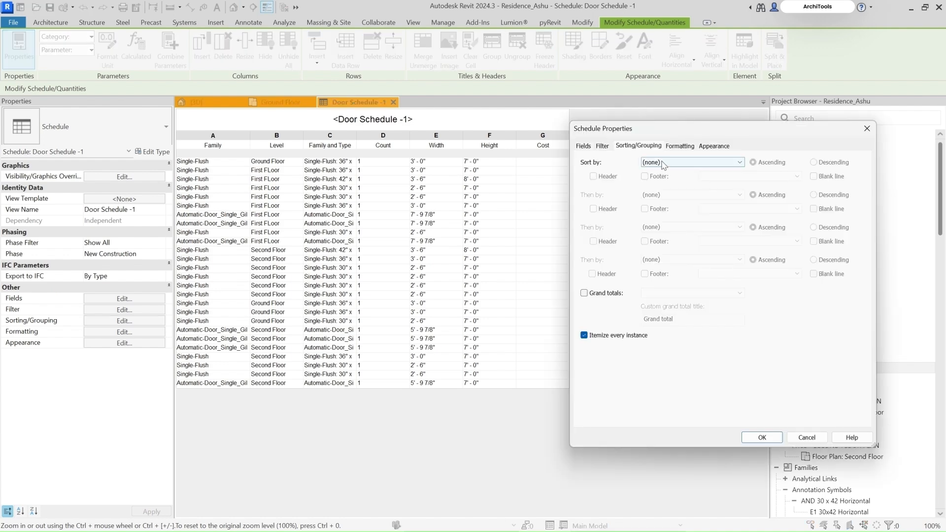
pyautogui.click(662, 164)
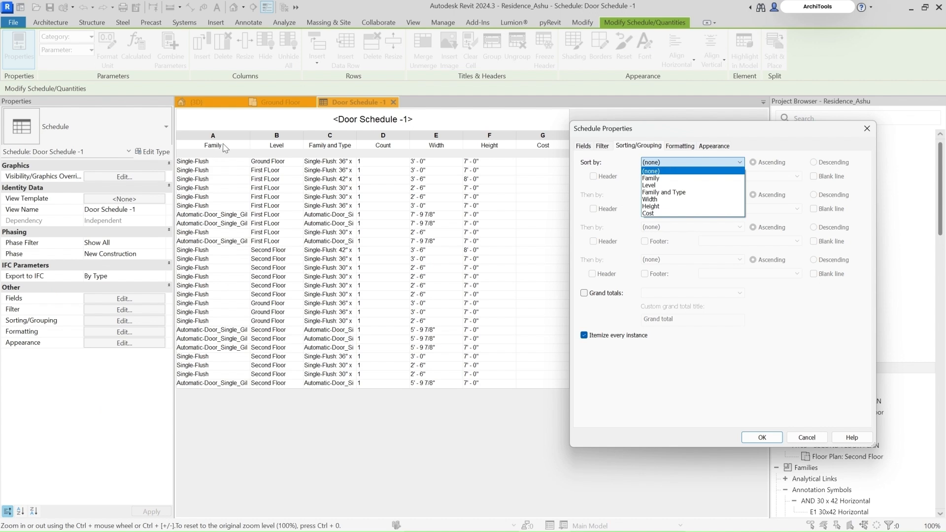
pyautogui.click(651, 178)
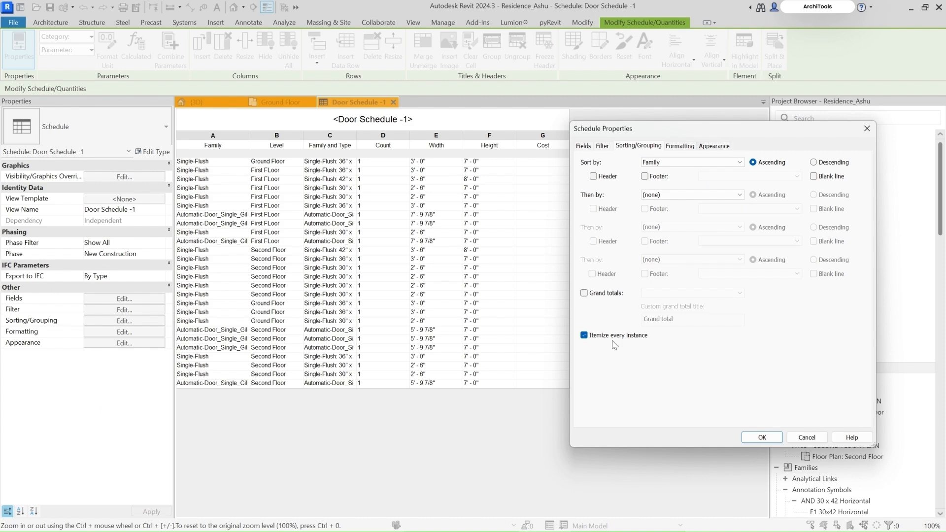
pyautogui.click(592, 338)
pyautogui.click(761, 437)
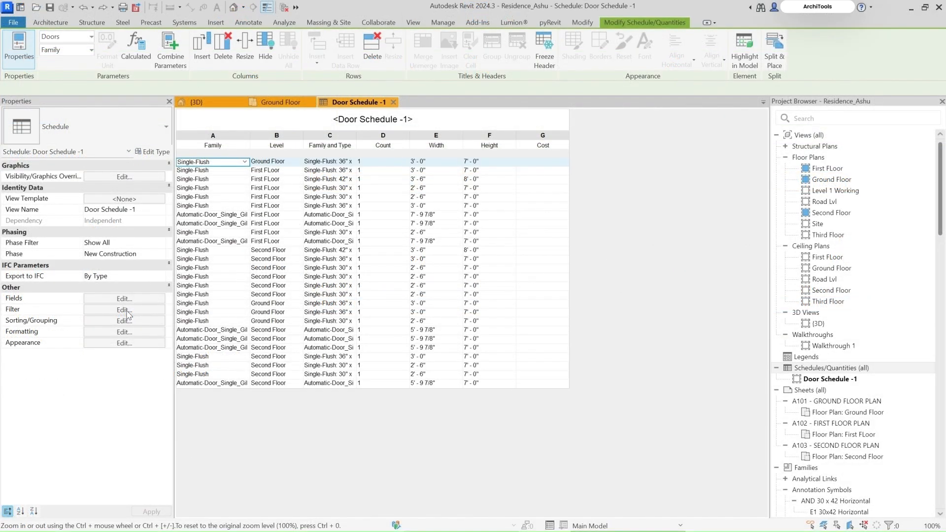
# Step: Sort the schedule by Family and then by Level without itemizing every instance, and widen the Family column further
pyautogui.click(140, 320)
pyautogui.click(666, 162)
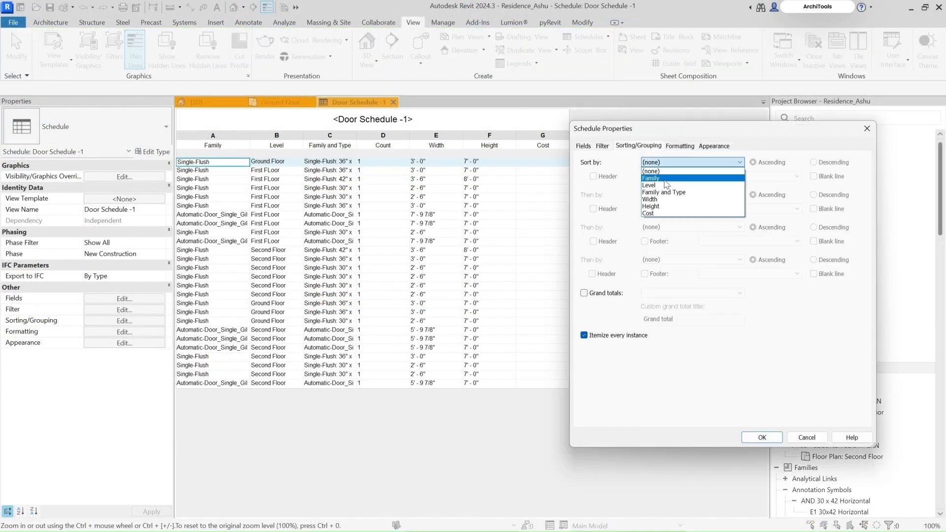
pyautogui.click(666, 179)
pyautogui.click(668, 195)
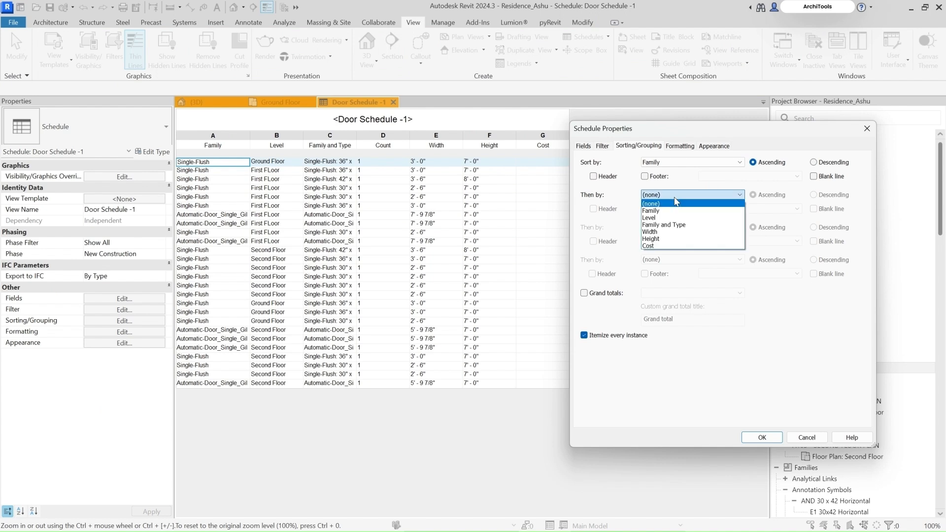
pyautogui.click(670, 219)
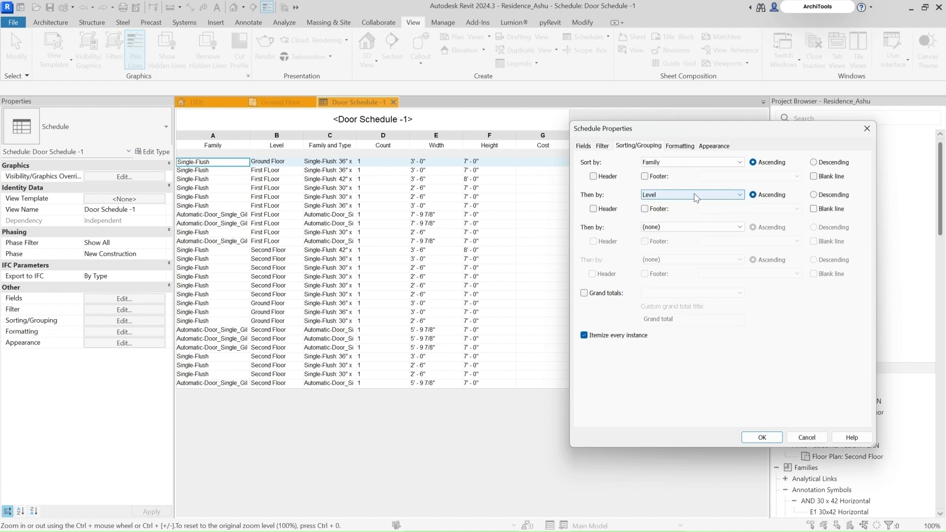
pyautogui.click(599, 336)
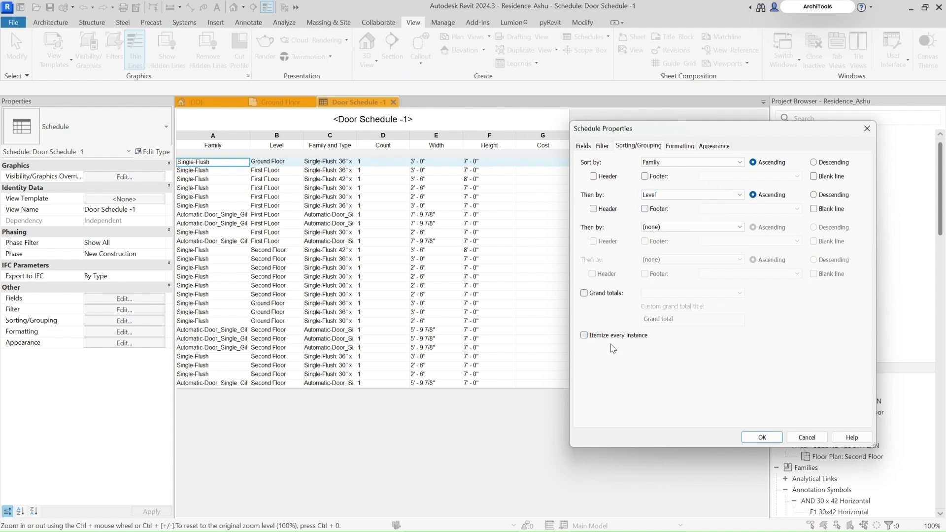
pyautogui.click(759, 443)
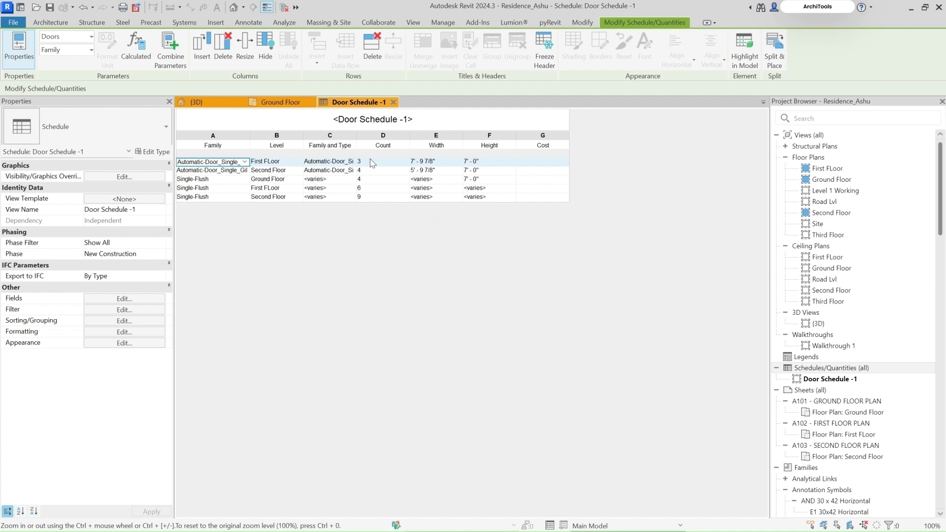
pyautogui.moveTo(250, 138); pyautogui.dragTo(287, 139)
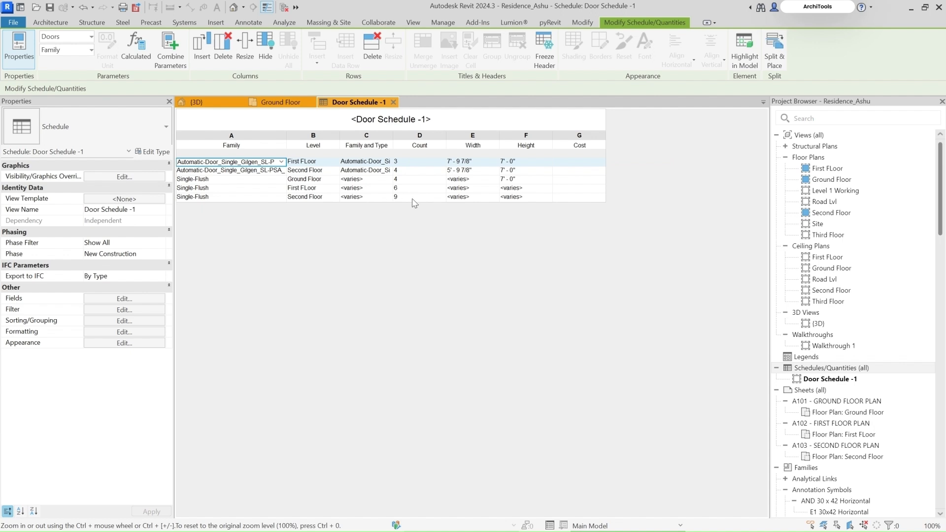
# Step: Set the cost of the Ground Floor Single-Flush doors to 10000 and apply it to all elements of that type
pyautogui.click(583, 164)
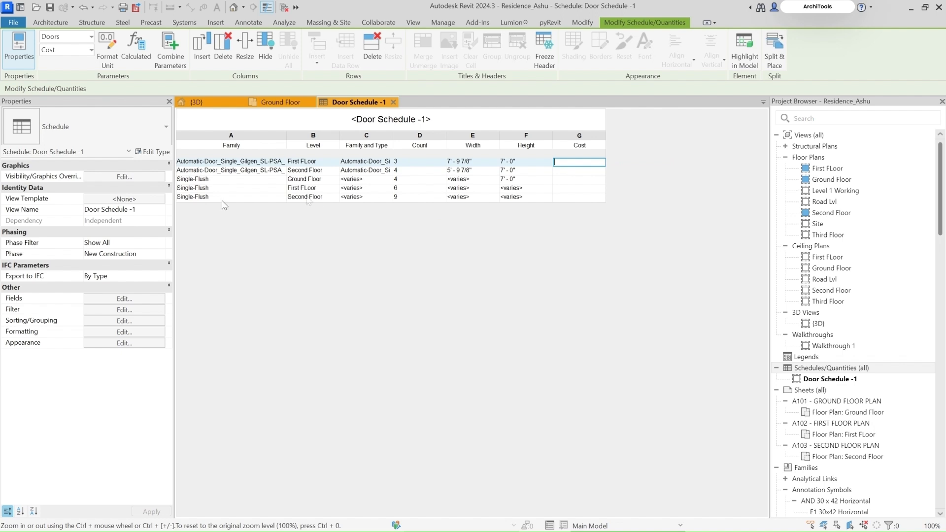
pyautogui.click(229, 180)
pyautogui.click(575, 182)
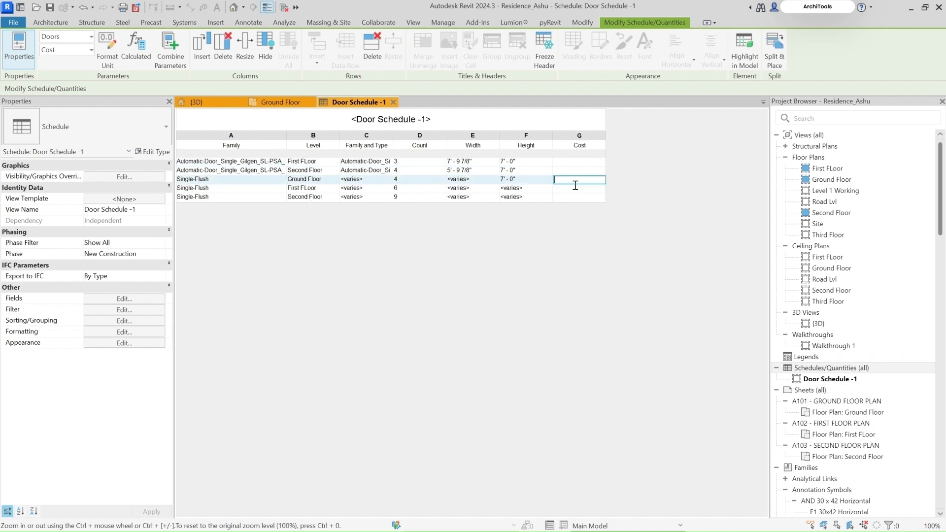
pyautogui.write('10000')
pyautogui.click(608, 227)
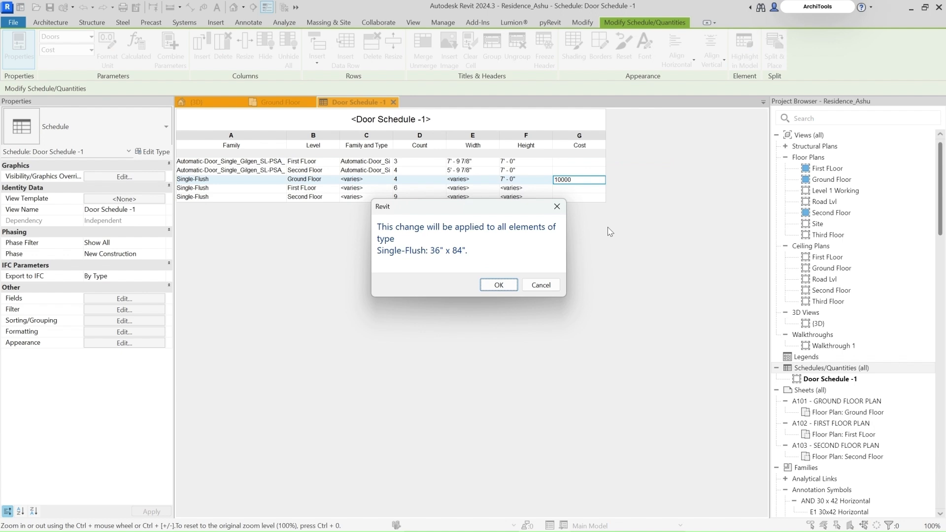
pyautogui.click(498, 285)
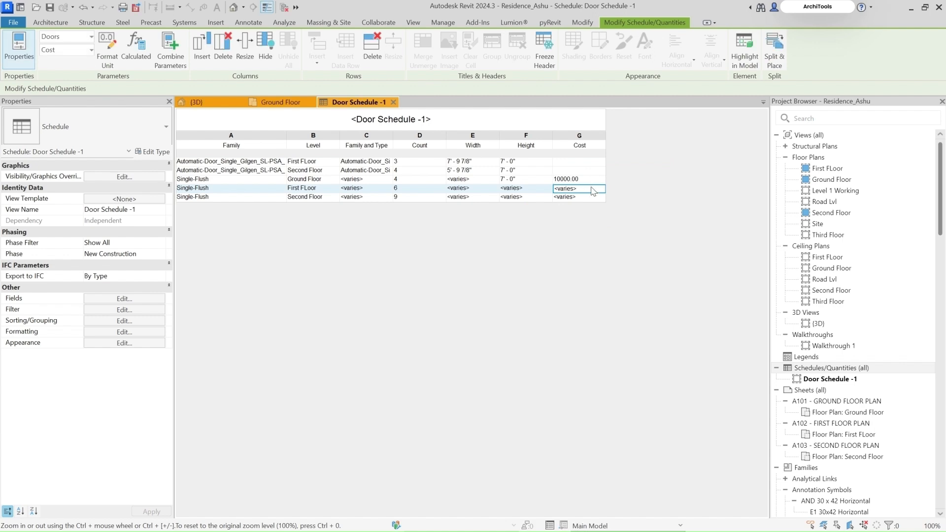
# Step: Set the cost of the First Floor automatic doors to 20000 for all elements of that type
pyautogui.click(579, 162)
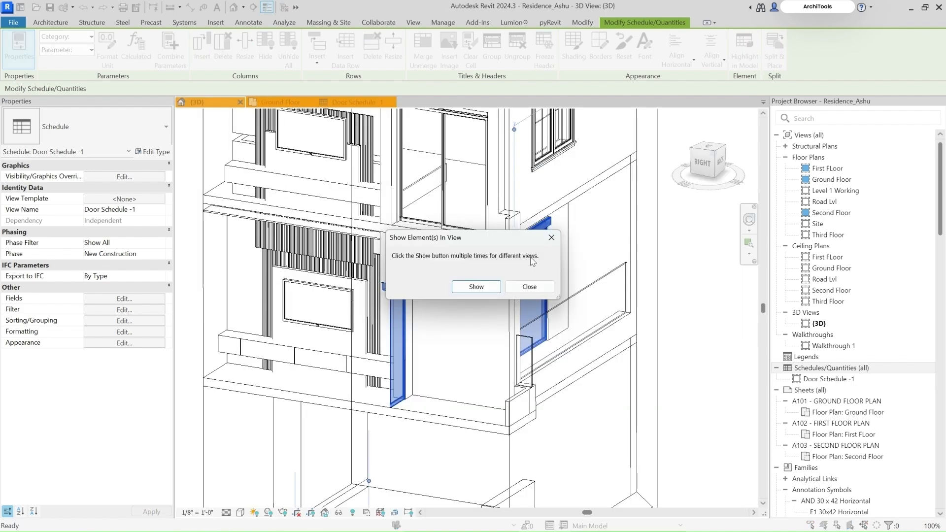
pyautogui.keyDown('shift'); pyautogui.moveTo(414, 377); pyautogui.dragTo(544, 331, button='middle'); pyautogui.keyUp('shift')
pyautogui.click(327, 102)
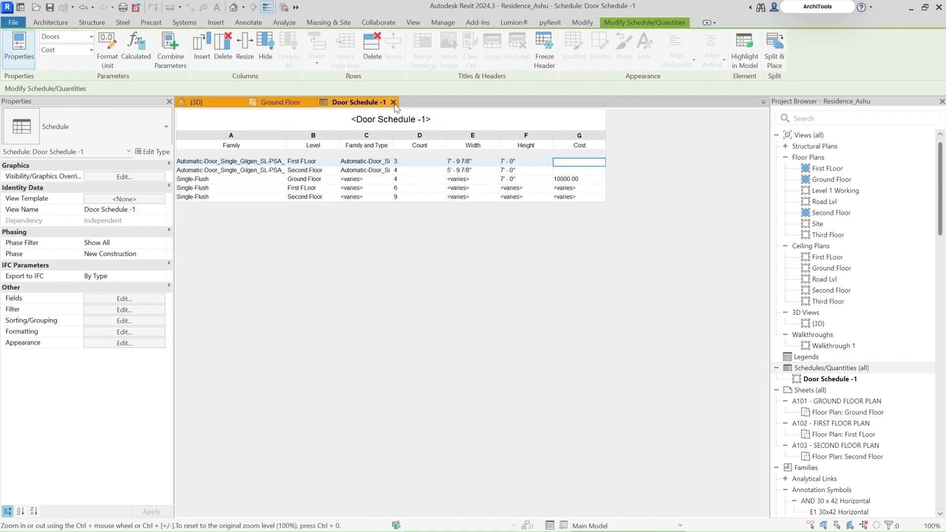
pyautogui.click(576, 163)
pyautogui.write('20000')
pyautogui.click(725, 236)
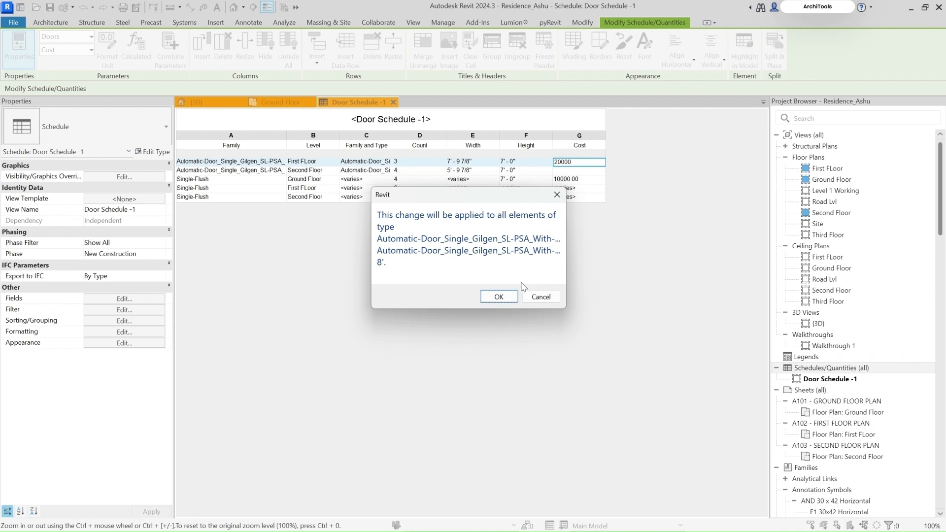
pyautogui.press('Return')
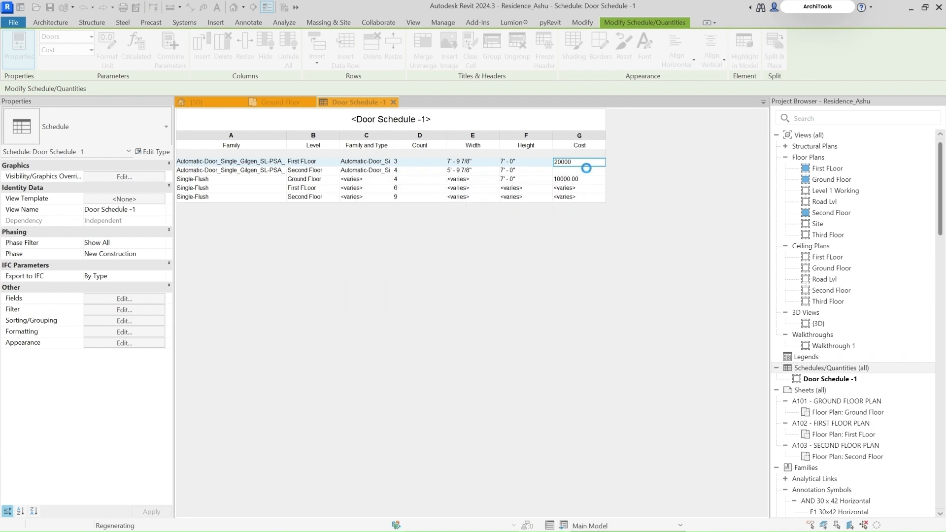
# Step: Set the cost of the Second Floor automatic doors to 20000 for all elements of that type
pyautogui.click(585, 169)
pyautogui.write('20')
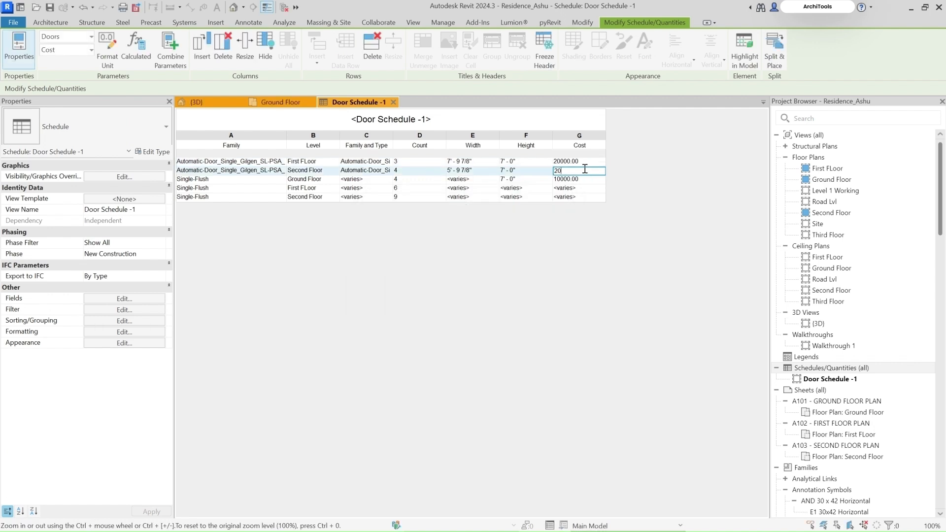
pyautogui.write('000')
pyautogui.press('Return')
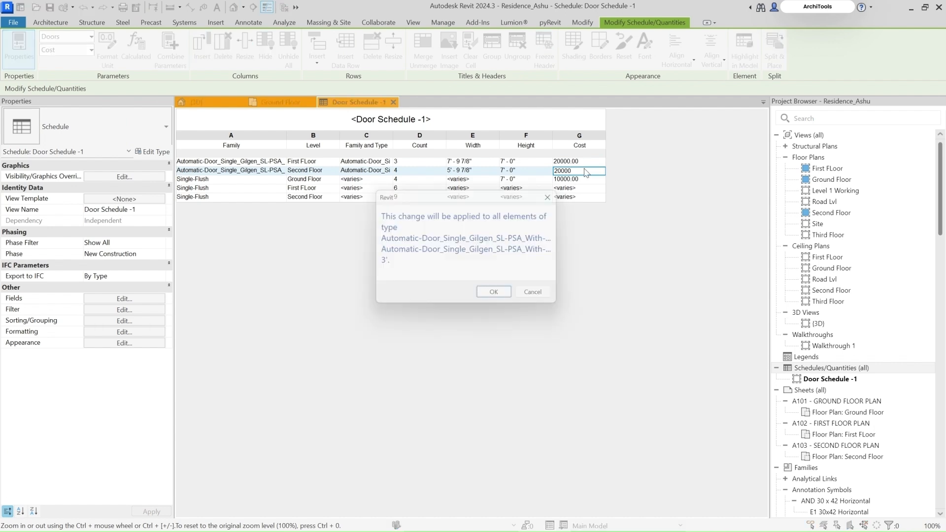
pyautogui.click(494, 301)
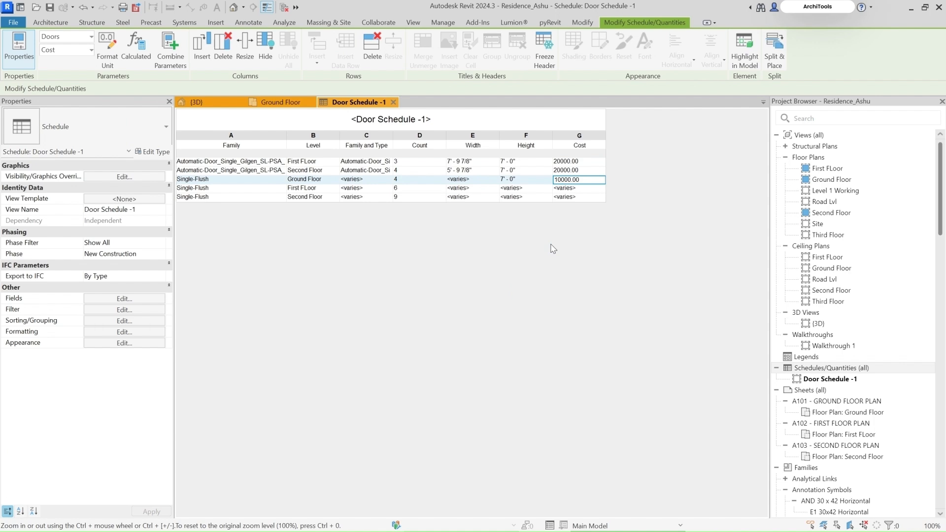
# Step: Add Family and Type as the third sorting level of the schedule, in ascending order
pyautogui.click(589, 189)
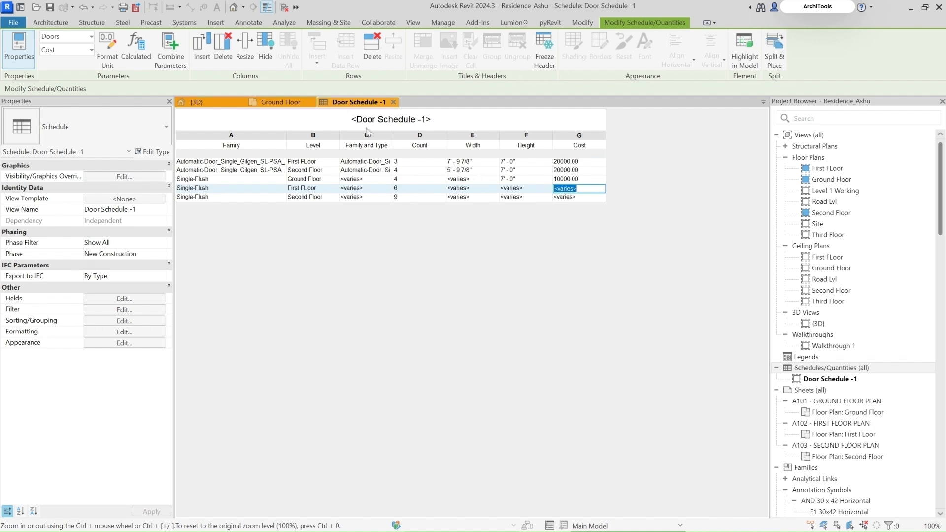
pyautogui.click(124, 321)
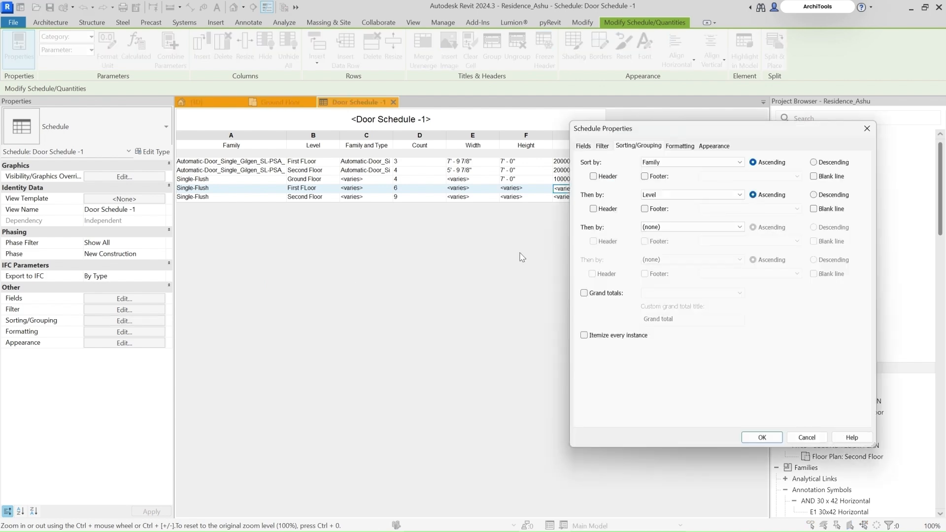
pyautogui.click(670, 227)
pyautogui.click(664, 257)
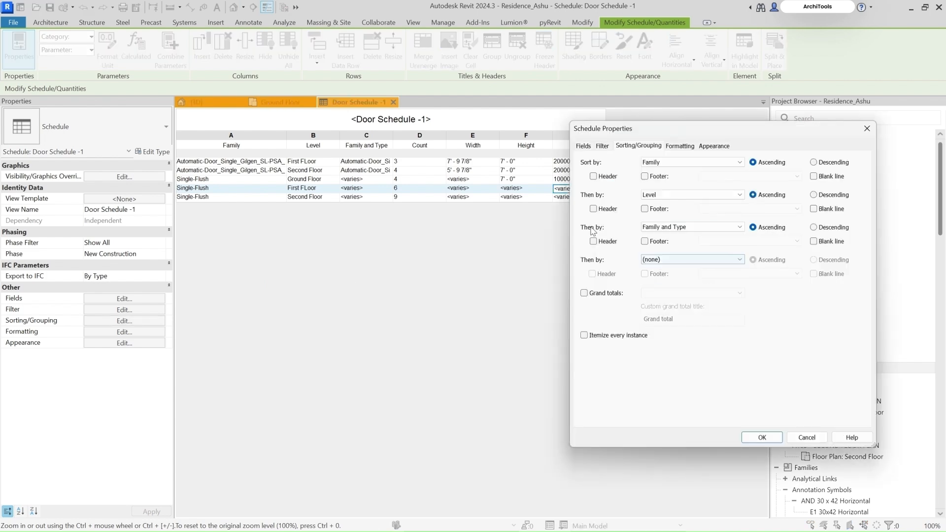
pyautogui.click(763, 437)
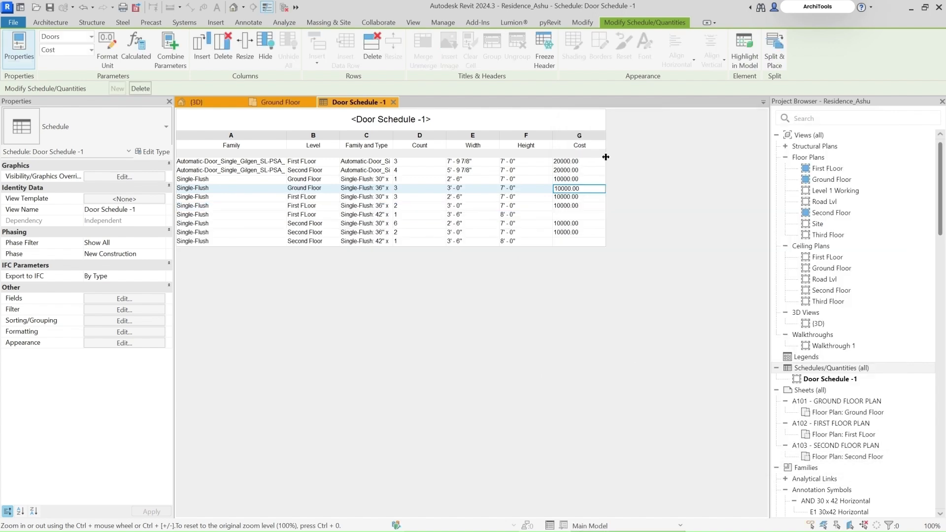
# Step: Set the cost of the First Floor 42" Single-Flush door to 10000 and apply it to all elements of that type
pyautogui.click(573, 215)
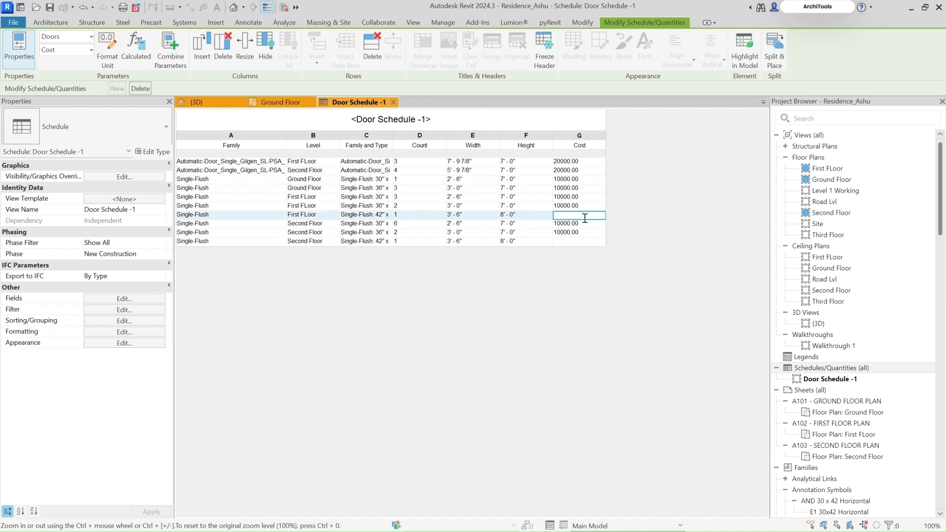
pyautogui.write('10000')
pyautogui.click(572, 243)
pyautogui.press('Return')
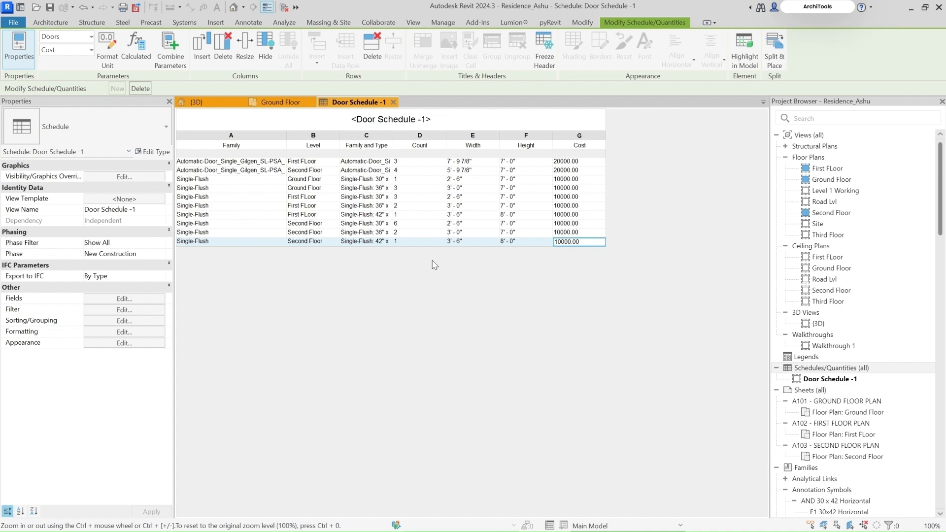
# Step: Format the Cost field to calculate totals and apply the change to the schedule
pyautogui.click(134, 335)
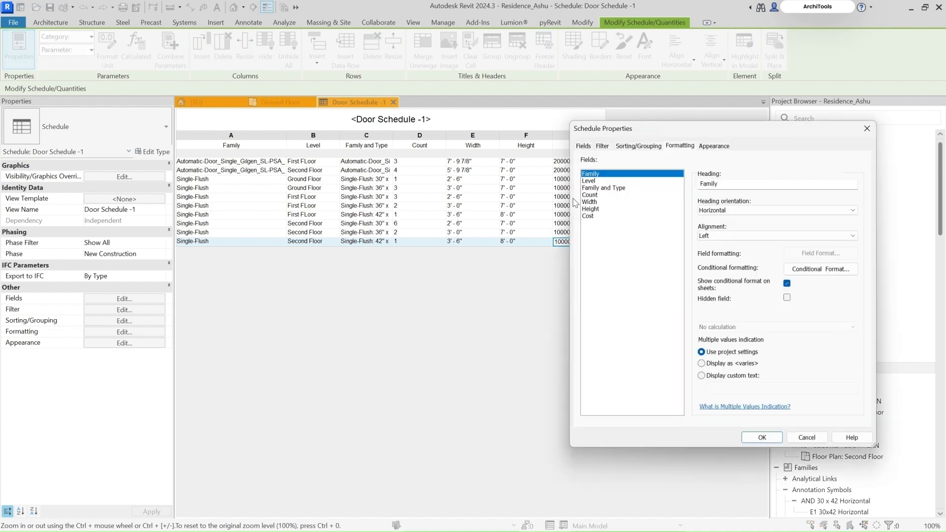
pyautogui.click(583, 217)
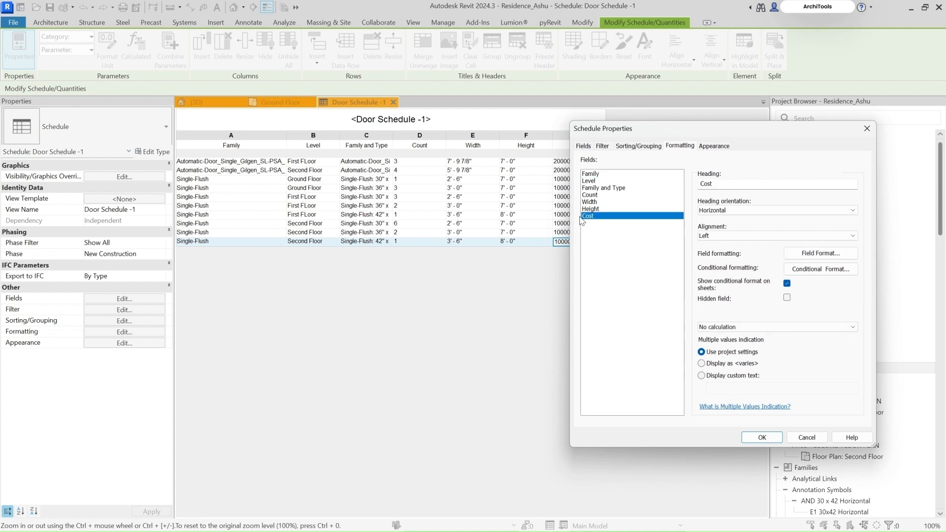
pyautogui.click(734, 327)
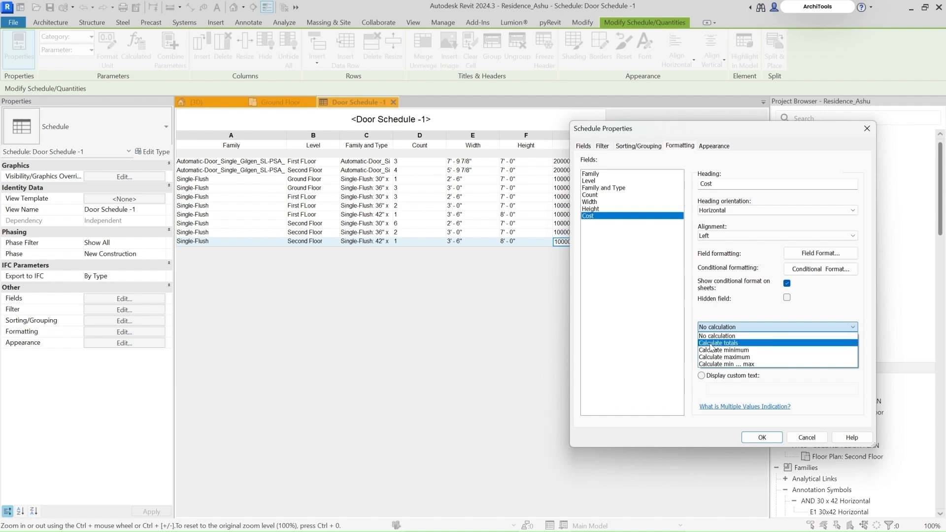
pyautogui.click(712, 344)
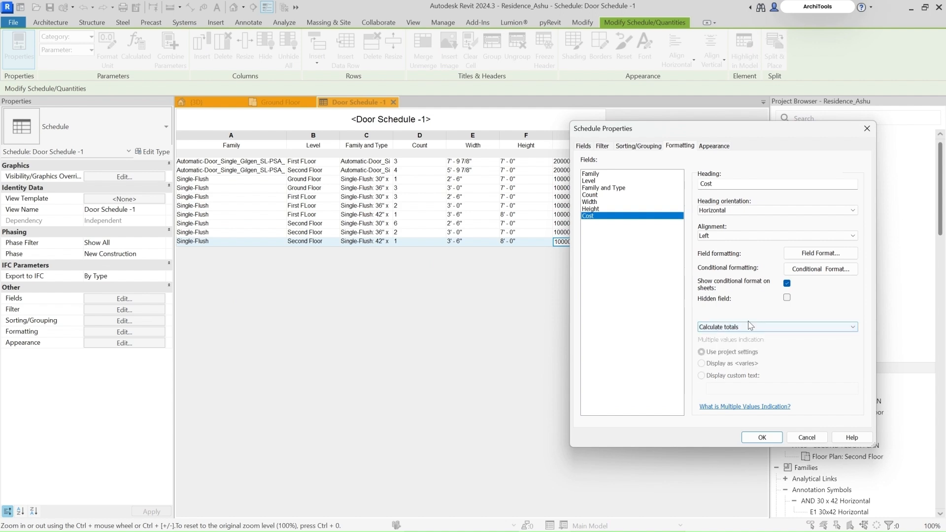
pyautogui.moveTo(728, 134); pyautogui.dragTo(783, 174)
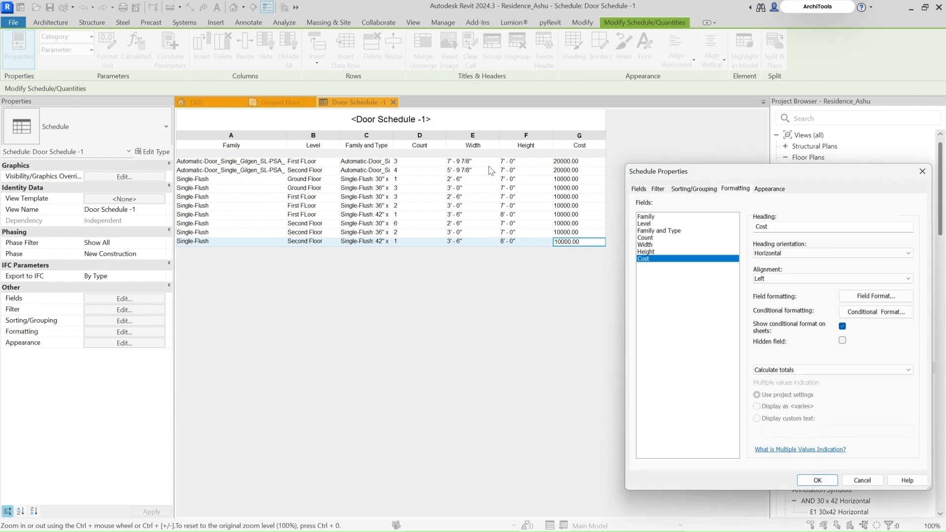
pyautogui.click(817, 480)
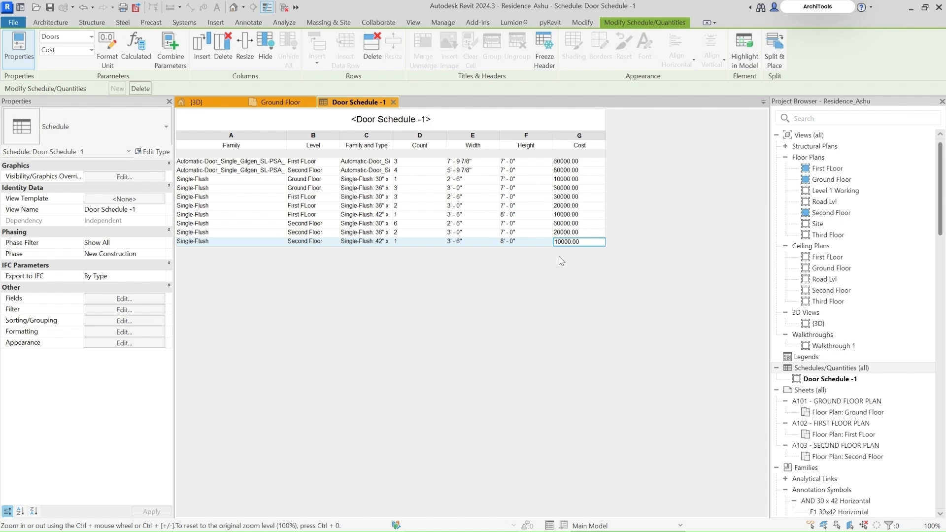
# Step: Add grand totals showing title, count, and totals to the door schedule
pyautogui.click(130, 333)
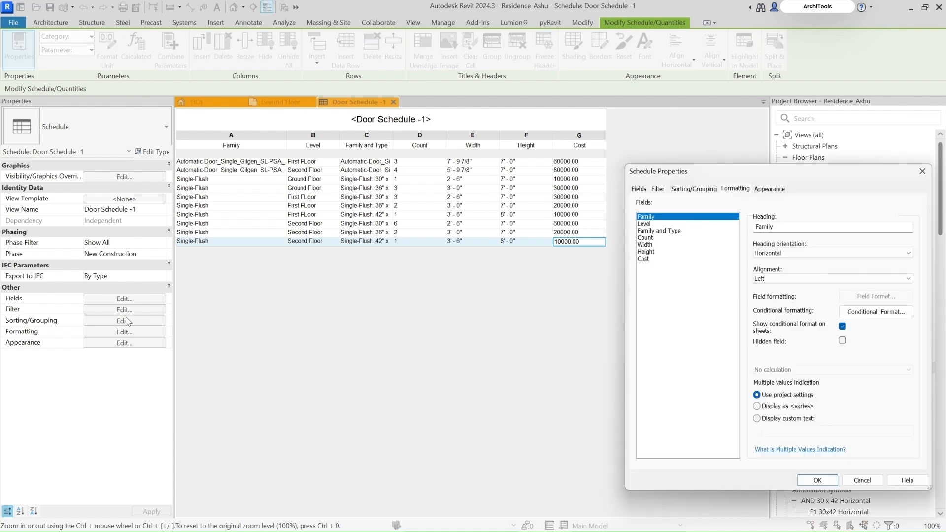
pyautogui.click(131, 318)
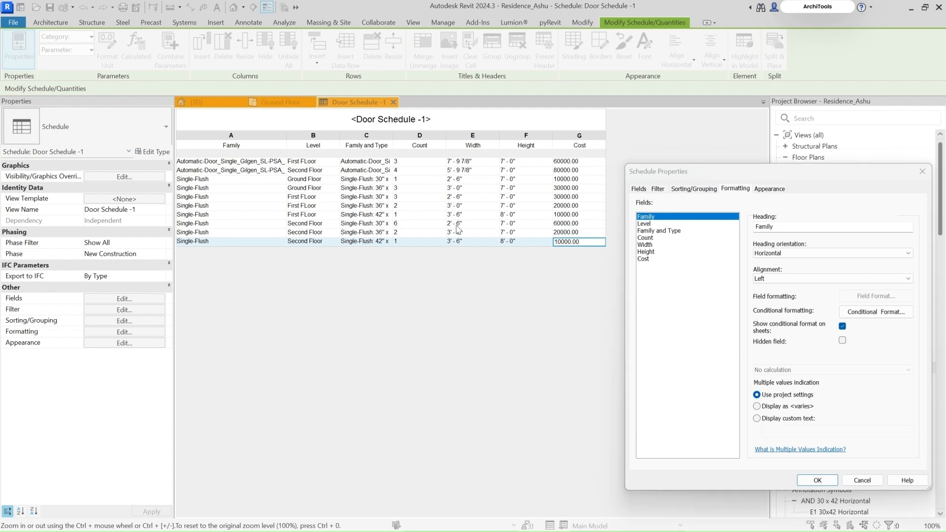
pyautogui.click(706, 190)
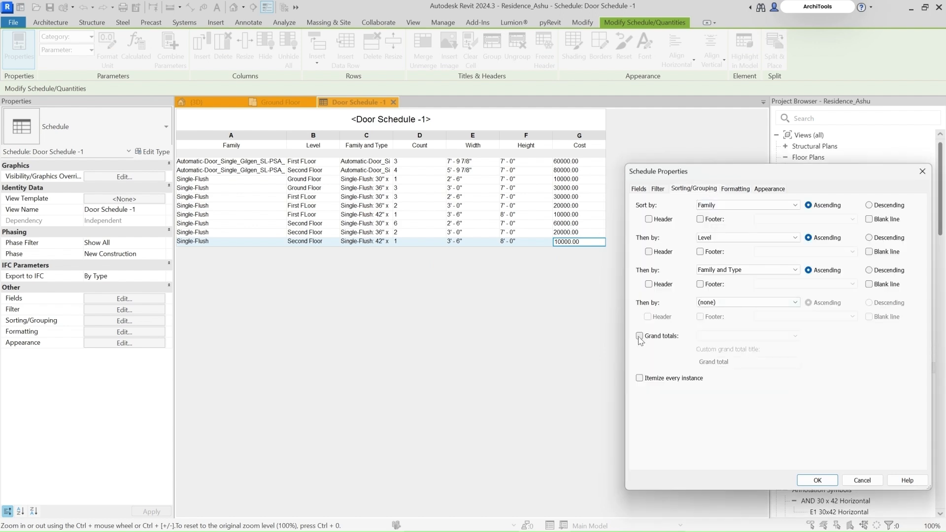
pyautogui.click(640, 337)
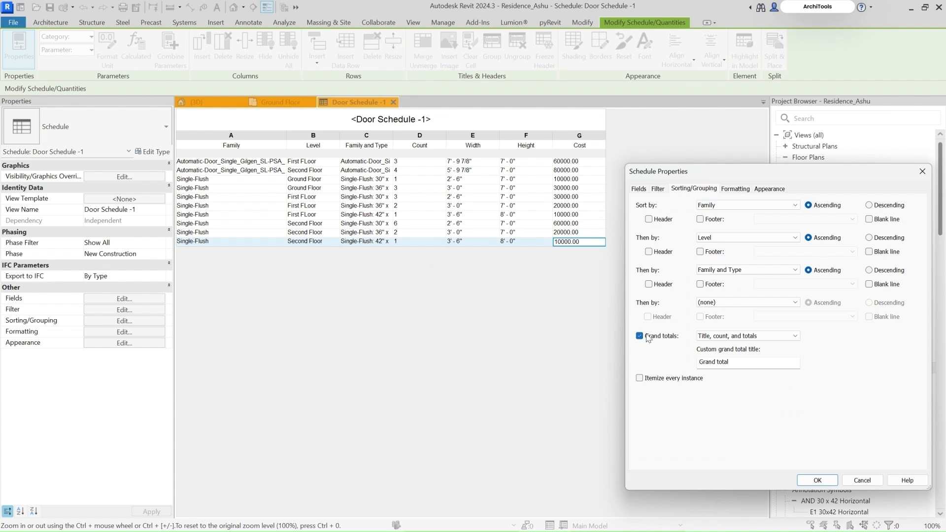
pyautogui.click(819, 481)
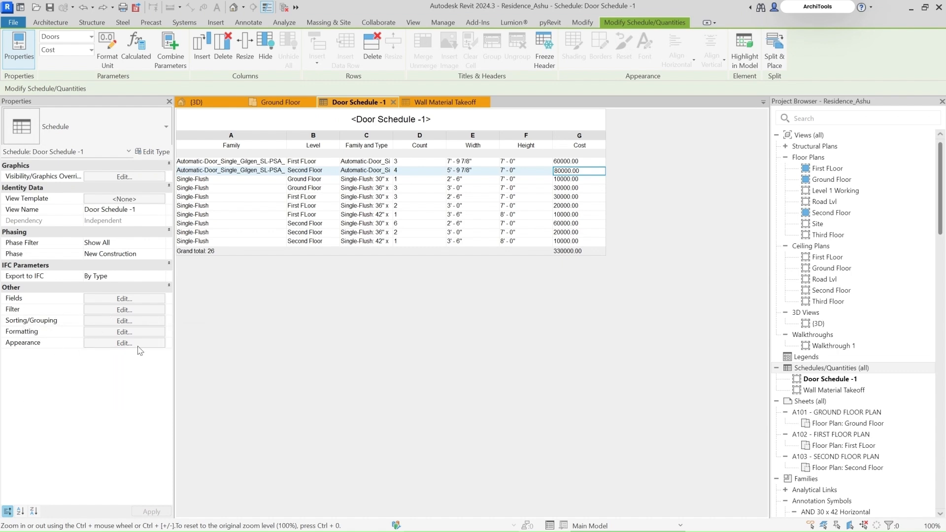
# Step: Filter the door schedule so that Level equals Ground Floor
pyautogui.click(106, 311)
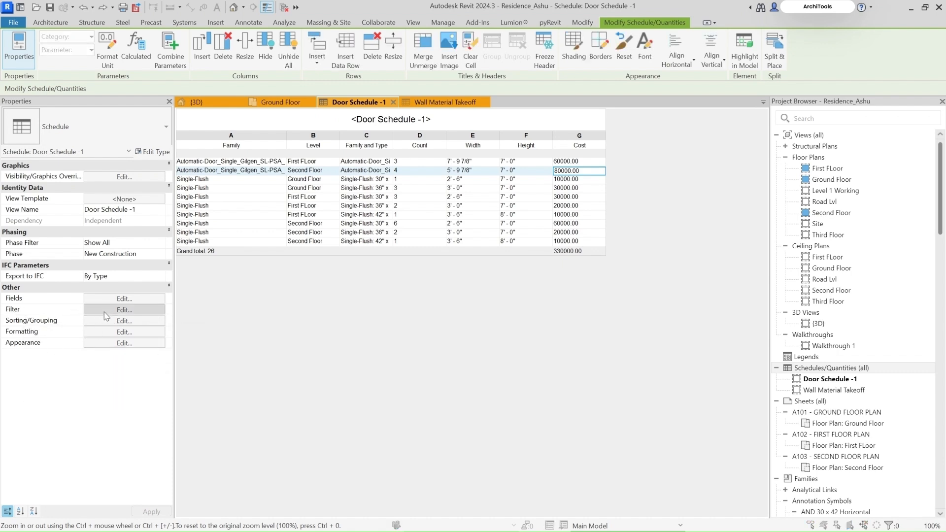
pyautogui.moveTo(577, 153); pyautogui.dragTo(699, 126)
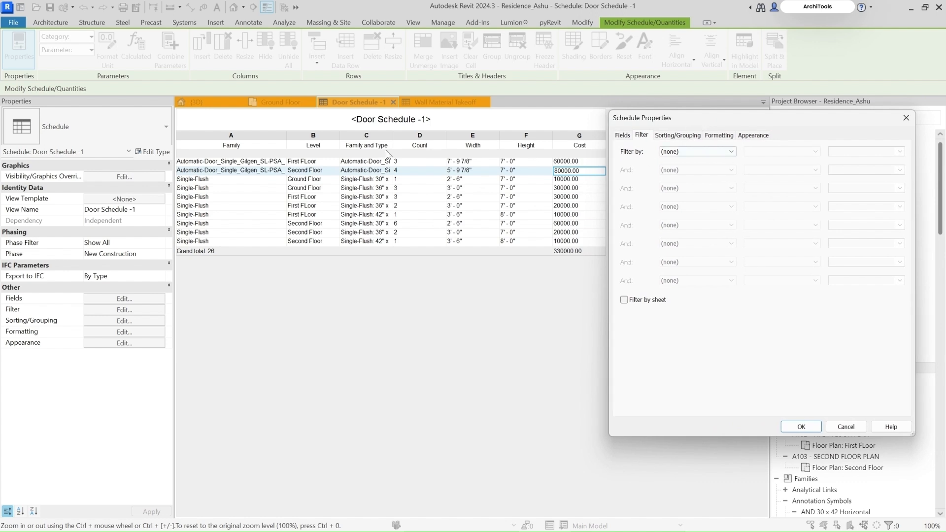
pyautogui.click(730, 152)
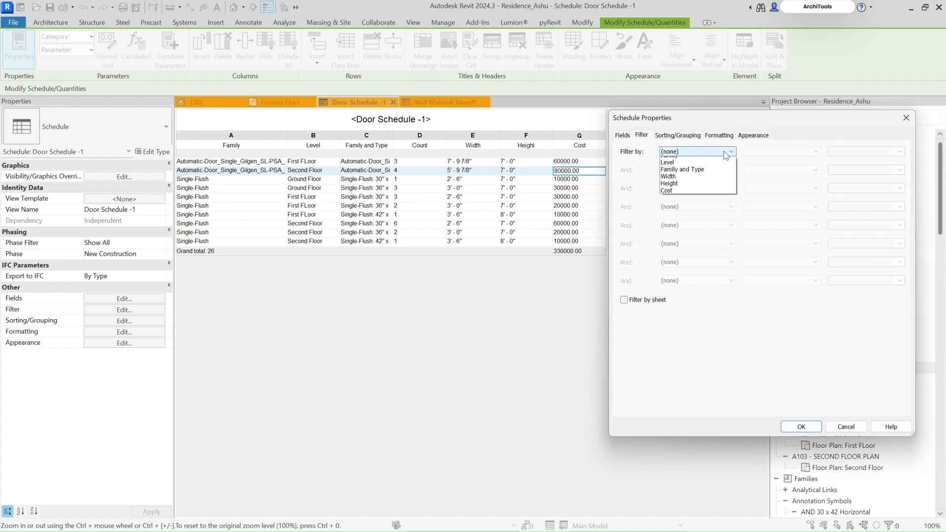
pyautogui.click(699, 169)
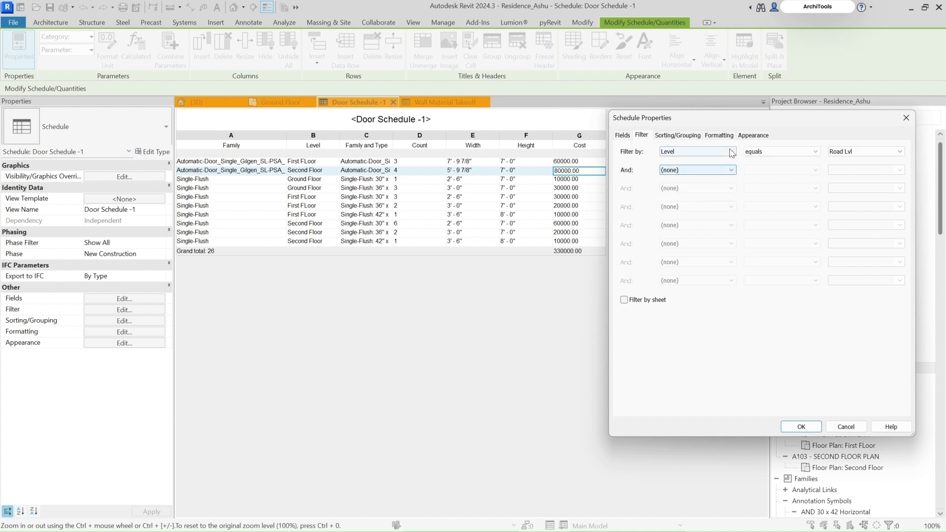
pyautogui.click(788, 151)
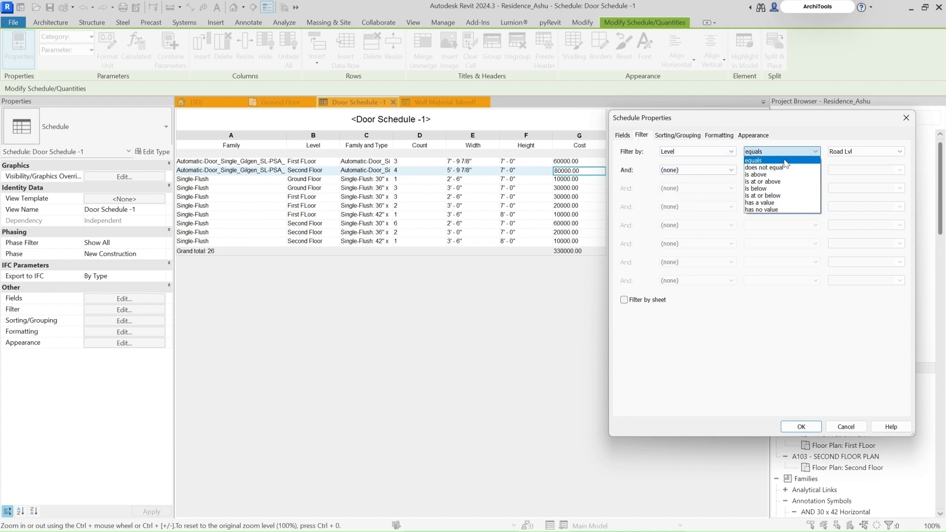
pyautogui.click(799, 160)
pyautogui.click(867, 151)
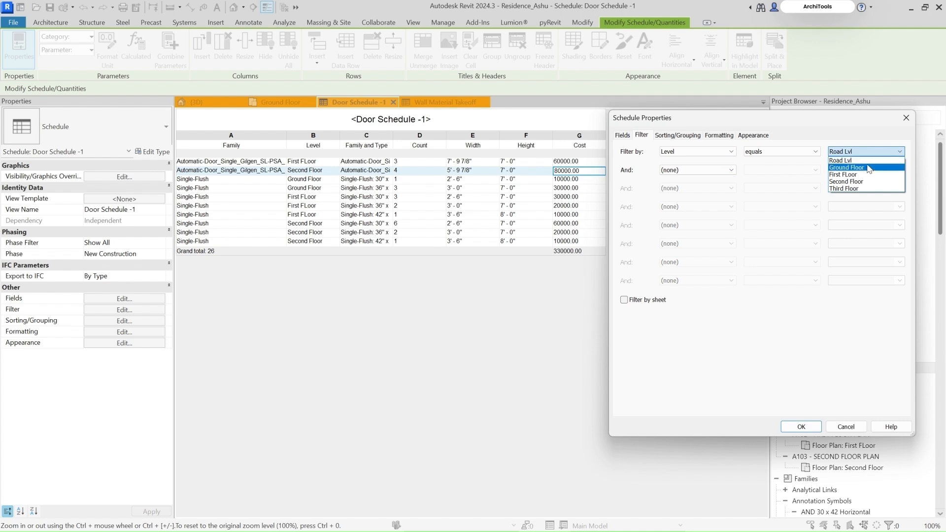
pyautogui.click(867, 168)
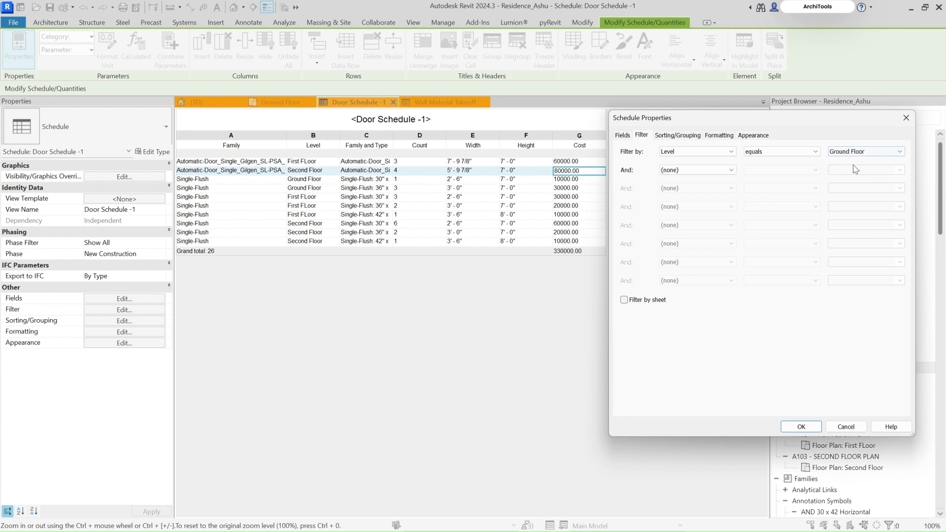
pyautogui.click(802, 428)
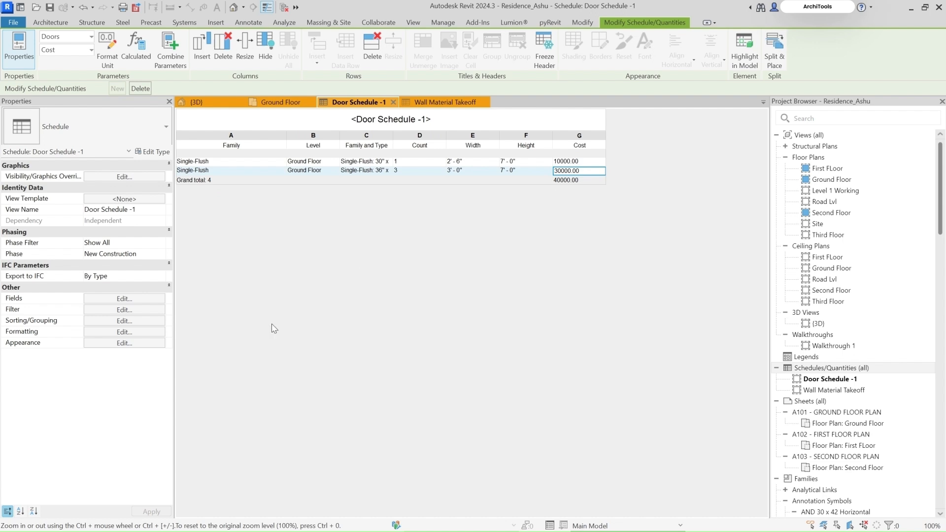
# Step: Place Door Schedule -1 in the upper-left corner of the drawing area on sheet A104
pyautogui.click(124, 343)
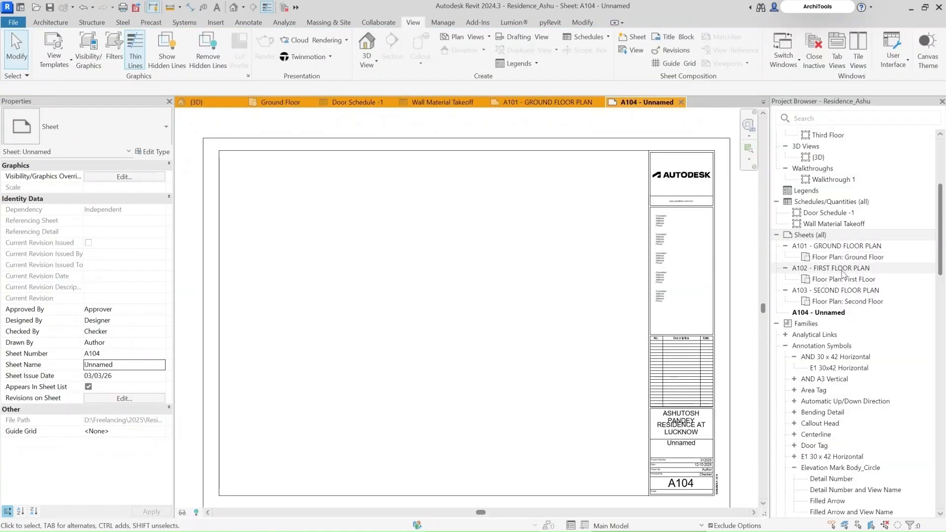
pyautogui.scroll(5, 843, 274)
pyautogui.scroll(-3, 833, 296)
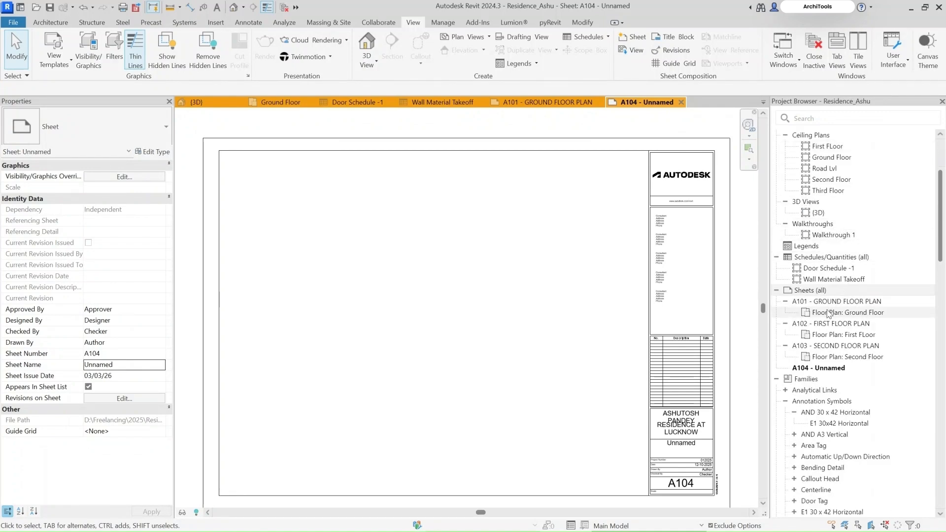
pyautogui.moveTo(828, 268); pyautogui.dragTo(276, 185)
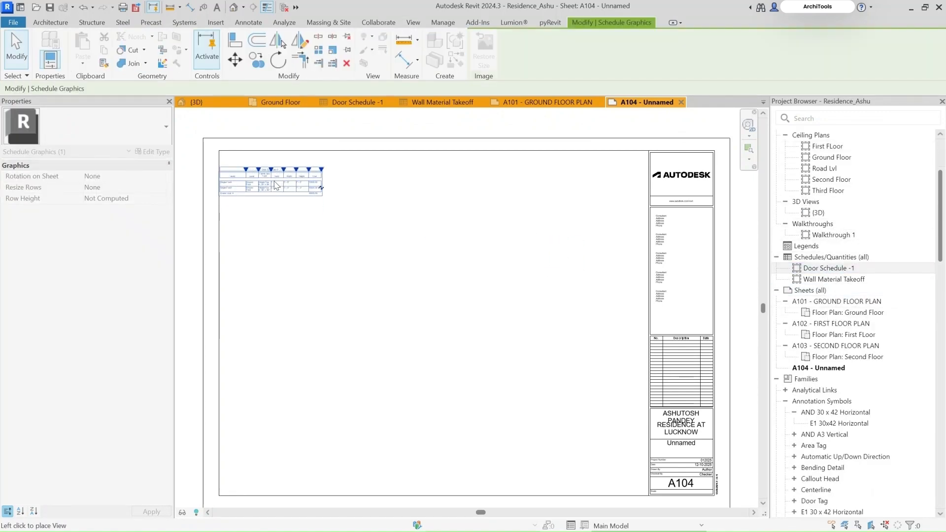
pyautogui.click(284, 184)
pyautogui.scroll(10, 242, 179)
pyautogui.scroll(-2, 363, 189)
pyautogui.moveTo(365, 188); pyautogui.dragTo(342, 216, button='middle')
pyautogui.scroll(-1, 342, 216)
pyautogui.press('Escape')
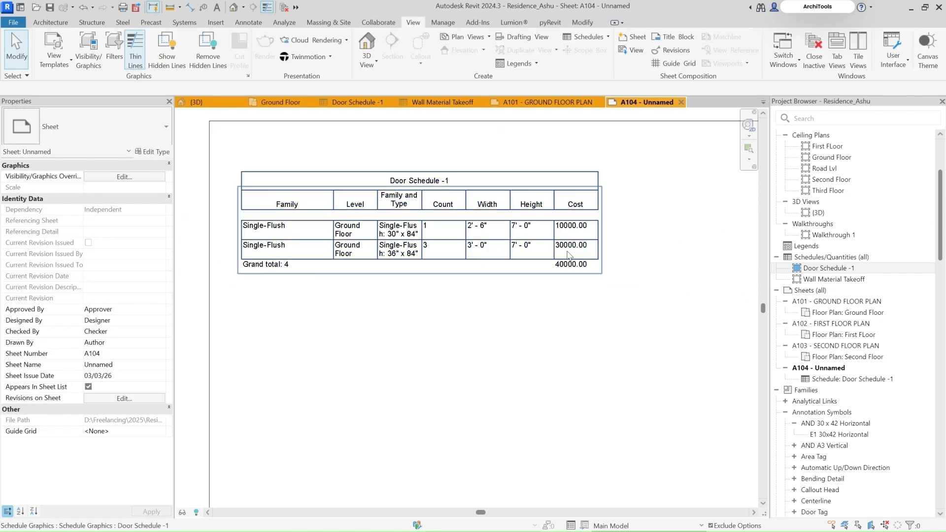
# Step: Set the placed door schedule's grid lines to Medium Lines and include the grid in headers, footers and spacers
pyautogui.moveTo(495, 360); pyautogui.dragTo(510, 359, button='middle')
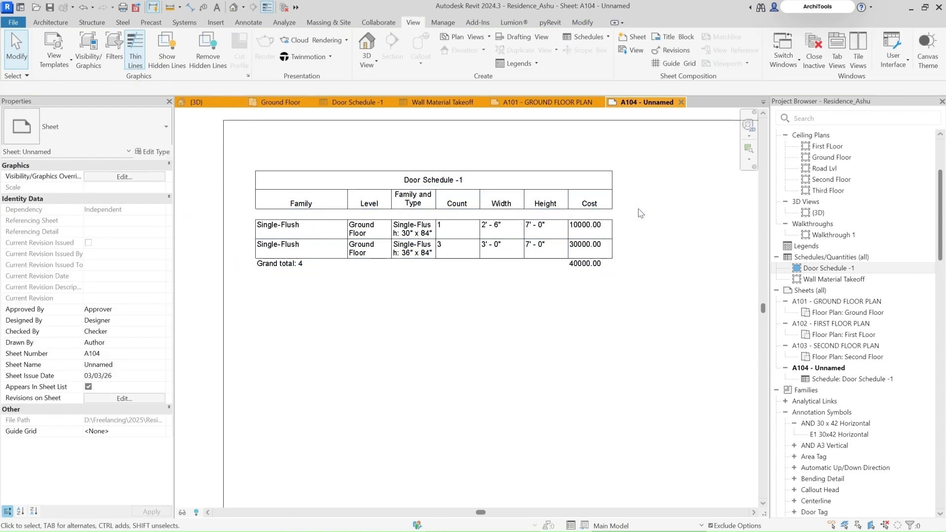
pyautogui.scroll(2, 338, 208)
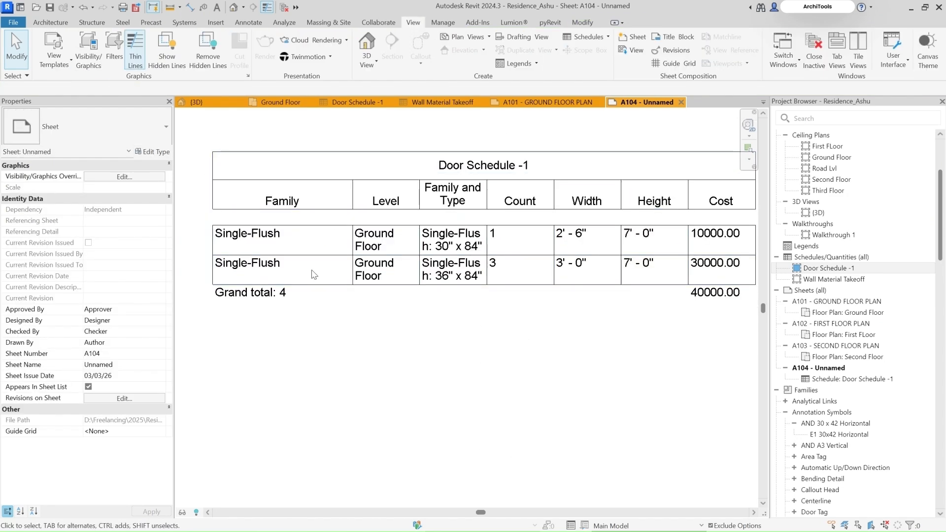
pyautogui.scroll(-1, 313, 275)
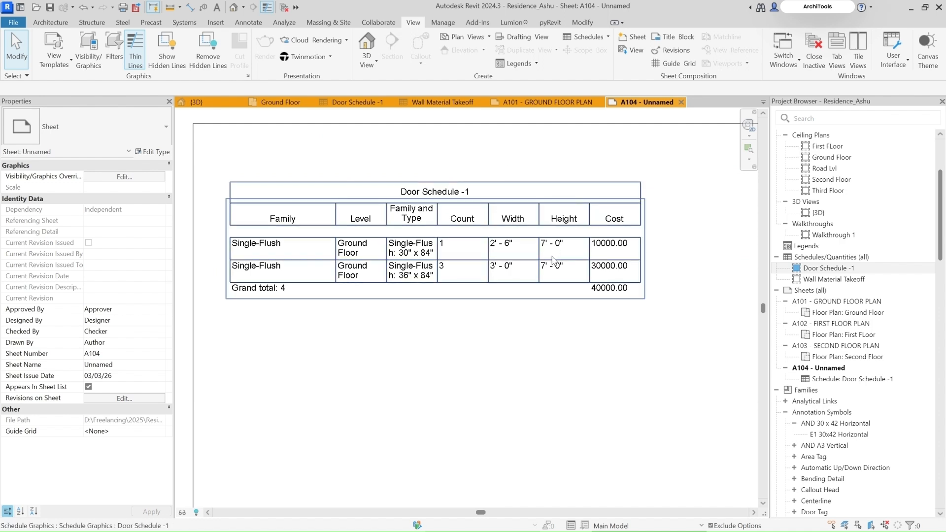
pyautogui.click(539, 248)
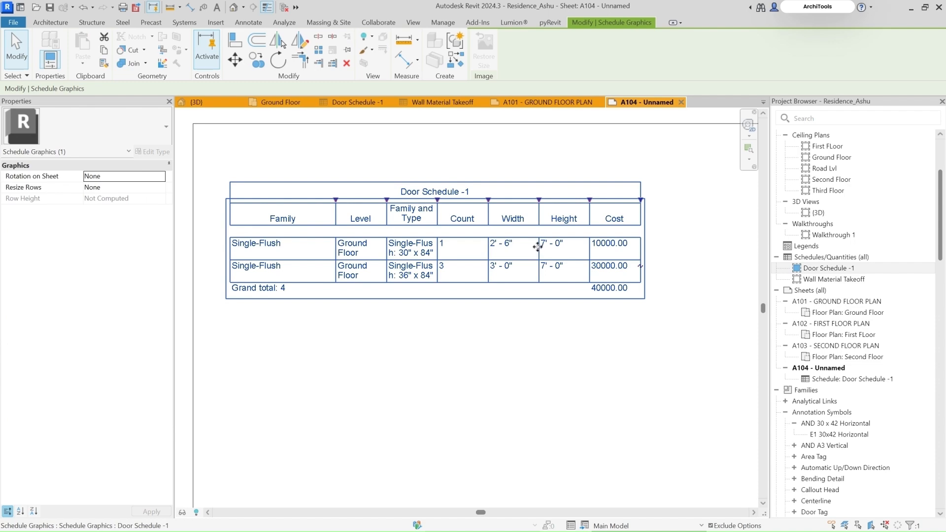
pyautogui.doubleClick(537, 246)
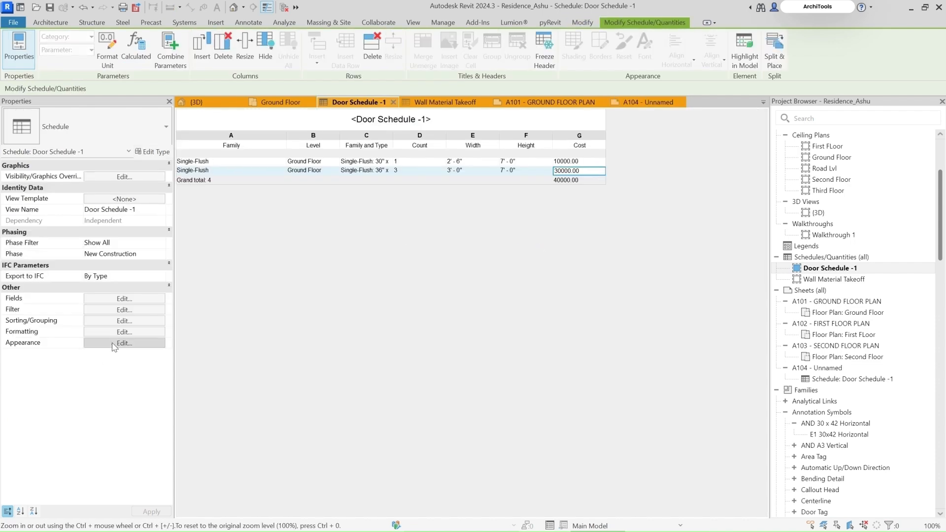
pyautogui.click(115, 344)
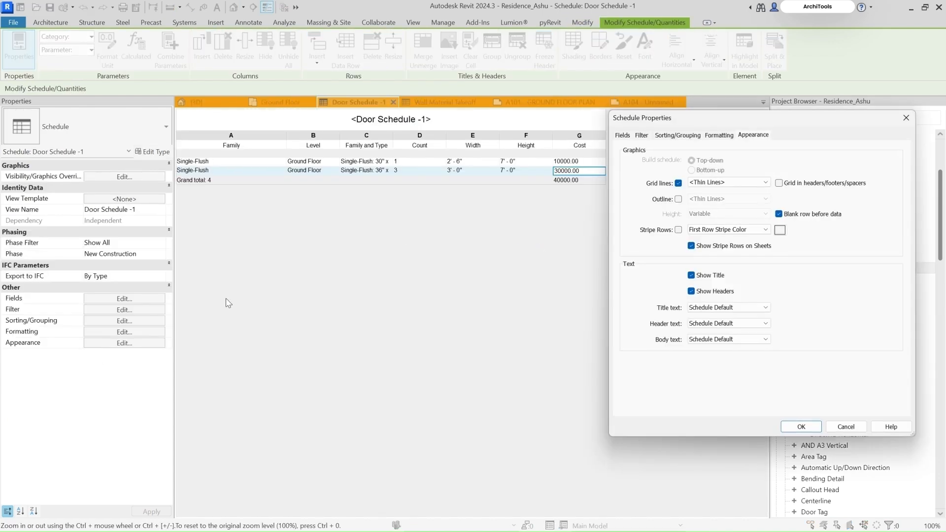
pyautogui.click(759, 184)
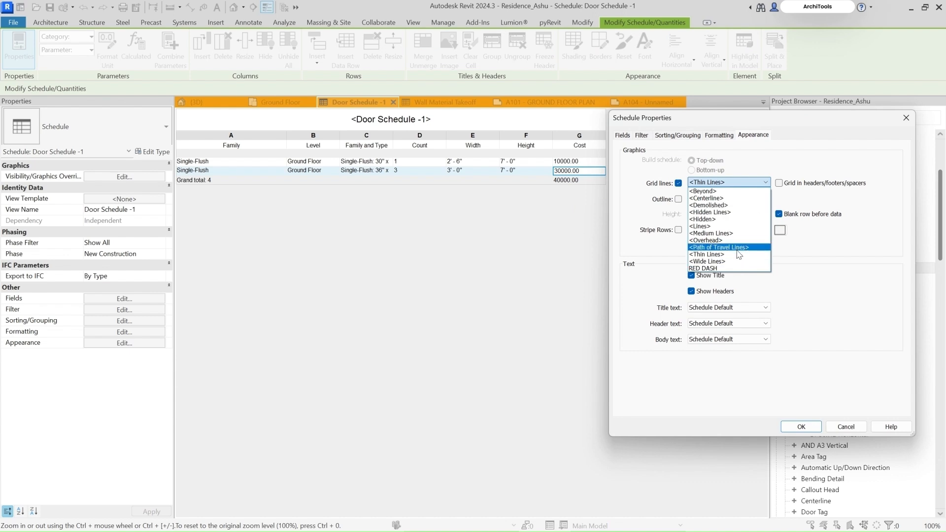
pyautogui.click(729, 233)
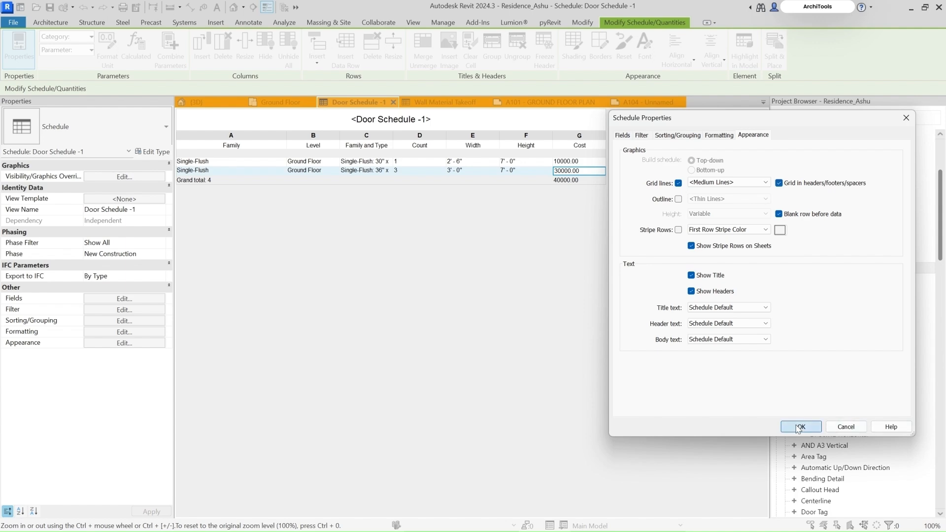
pyautogui.click(801, 427)
# Step: Return to sheet A104 and examine the grid of the placed door schedule
pyautogui.click(646, 102)
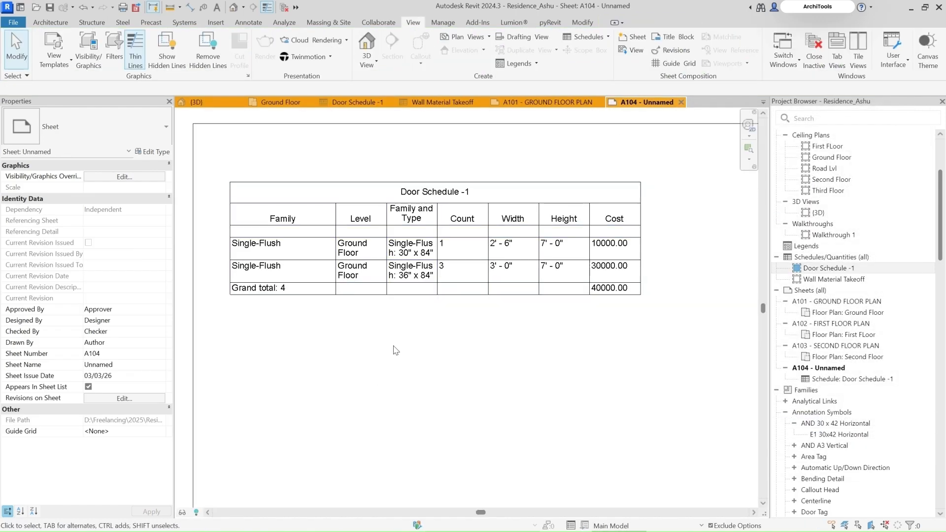
pyautogui.scroll(-3, 611, 362)
pyautogui.moveTo(609, 363); pyautogui.dragTo(543, 340, button='middle')
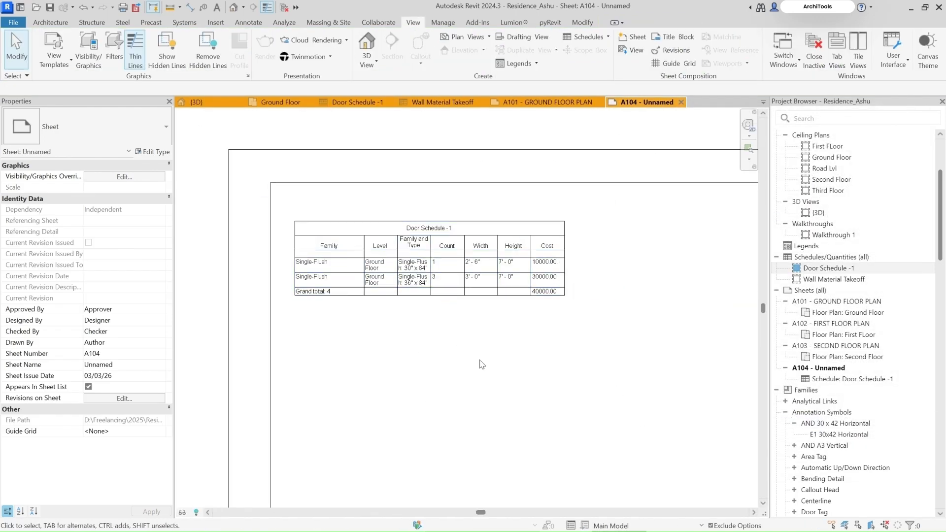
pyautogui.scroll(2, 449, 356)
pyautogui.scroll(1, 383, 329)
pyautogui.moveTo(388, 330); pyautogui.dragTo(398, 359, button='middle')
pyautogui.moveTo(444, 319); pyautogui.dragTo(442, 320, button='middle')
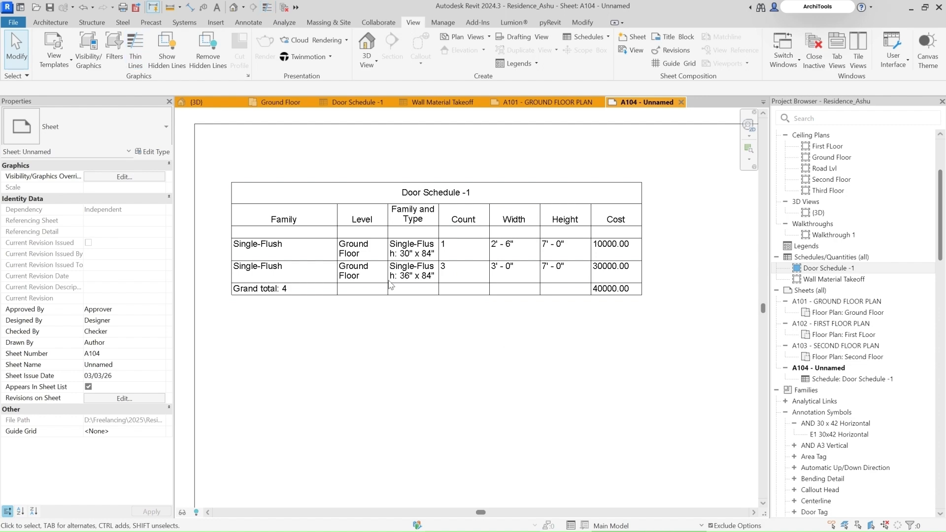
# Step: Toggle the thin lines display repeatedly on sheet A104 and compare the line weights of the door schedule's grid
pyautogui.scroll(5, 390, 285)
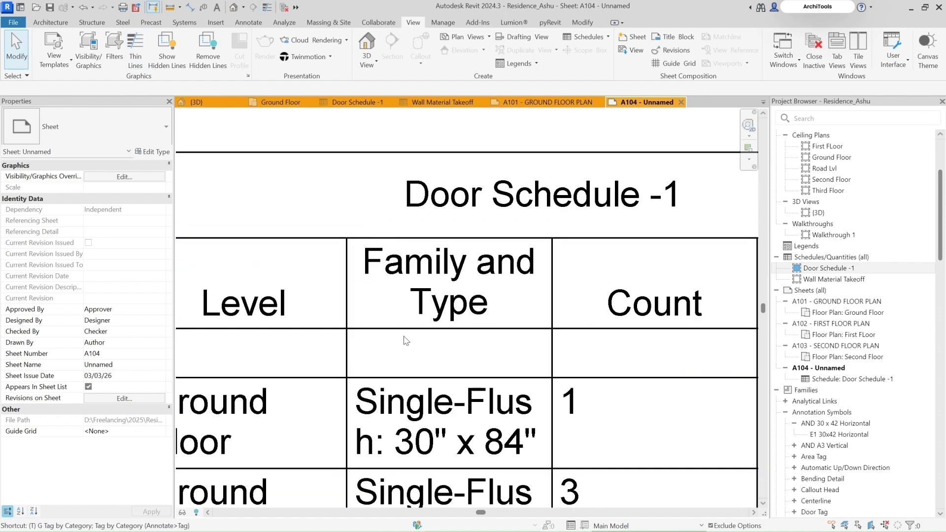
pyautogui.press('t')
pyautogui.press('l')
pyautogui.press('t')
pyautogui.press('l')
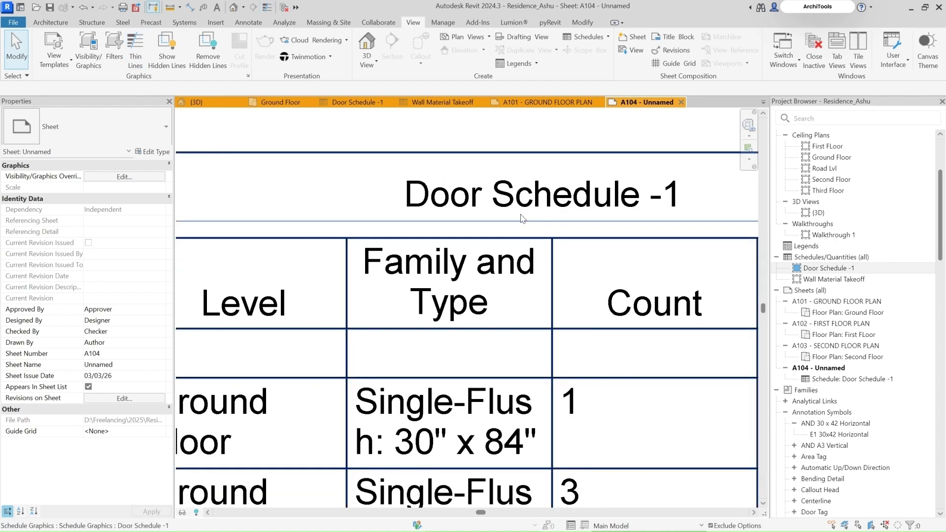
pyautogui.scroll(-3, 492, 276)
pyautogui.scroll(3, 538, 244)
pyautogui.scroll(2, 507, 242)
pyautogui.press('t')
pyautogui.press('l')
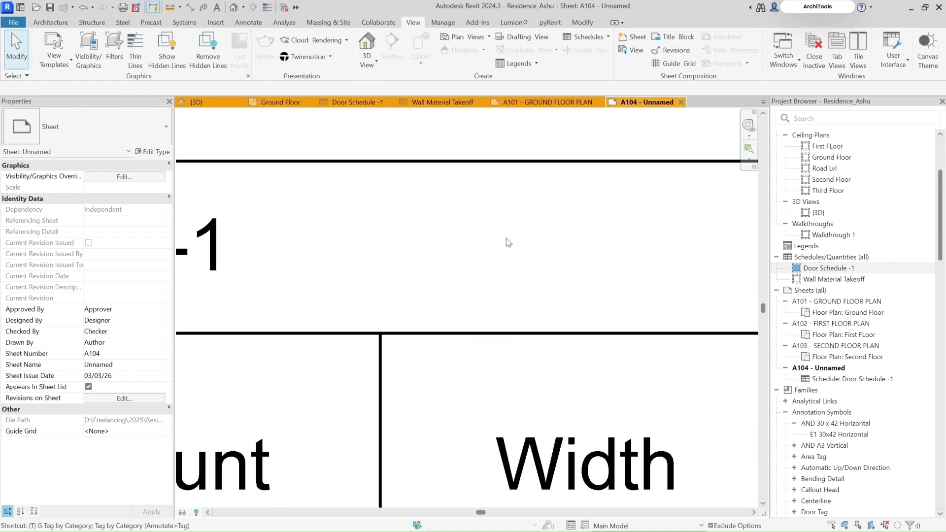
pyautogui.press('t')
pyautogui.press('l')
pyautogui.scroll(-4, 509, 244)
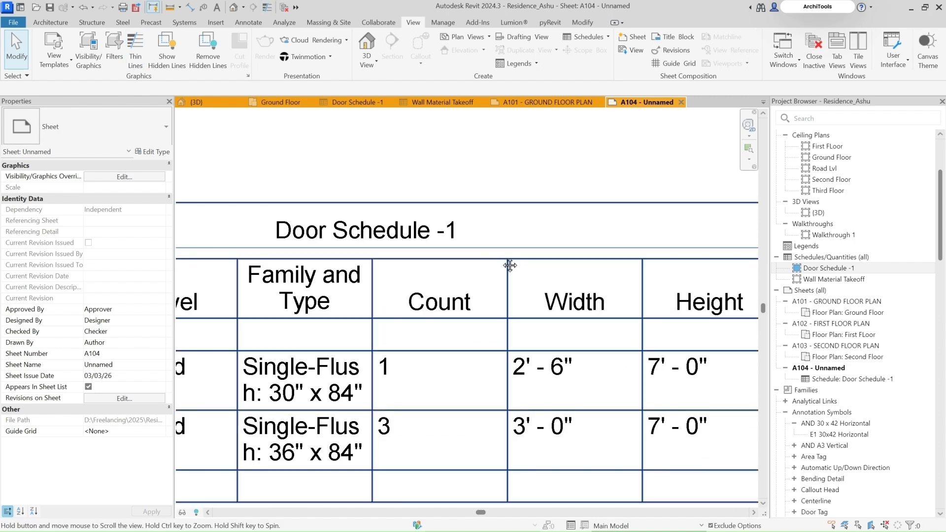
pyautogui.scroll(3, 490, 249)
pyautogui.scroll(-3, 395, 259)
pyautogui.scroll(4, 270, 228)
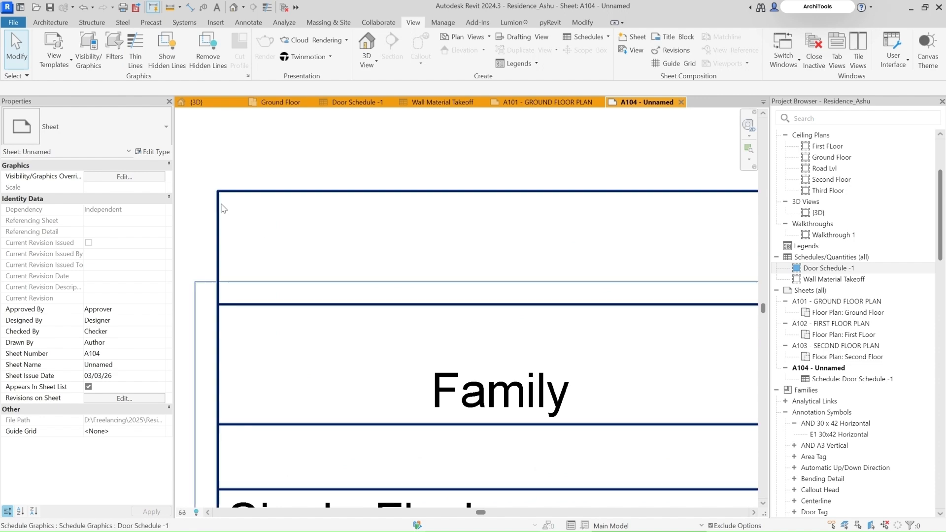
pyautogui.scroll(-3, 211, 206)
pyautogui.moveTo(530, 303); pyautogui.dragTo(397, 299, button='middle')
pyautogui.scroll(-2, 397, 299)
pyautogui.moveTo(598, 313); pyautogui.dragTo(573, 309, button='middle')
# Step: Enable the door schedule's outline with the RED DASH line style and check it on sheet A104
pyautogui.doubleClick(311, 346)
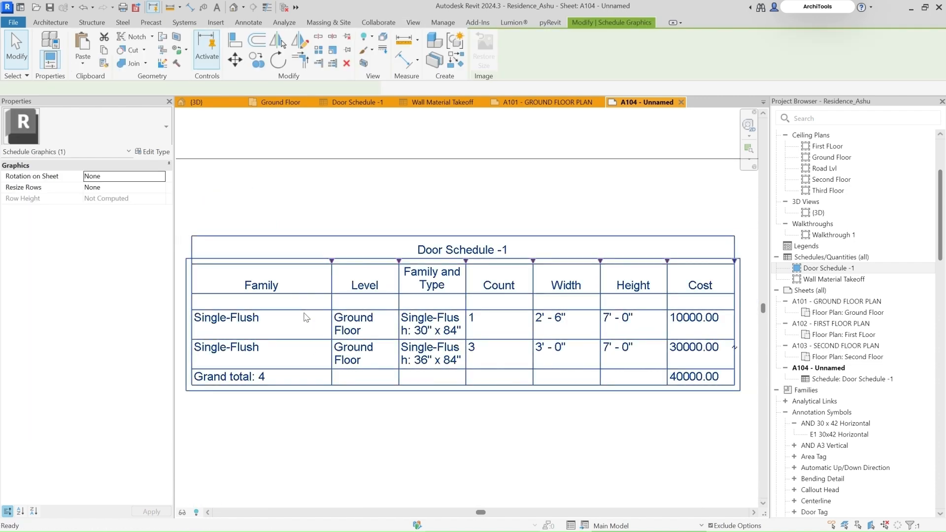
pyautogui.click(129, 343)
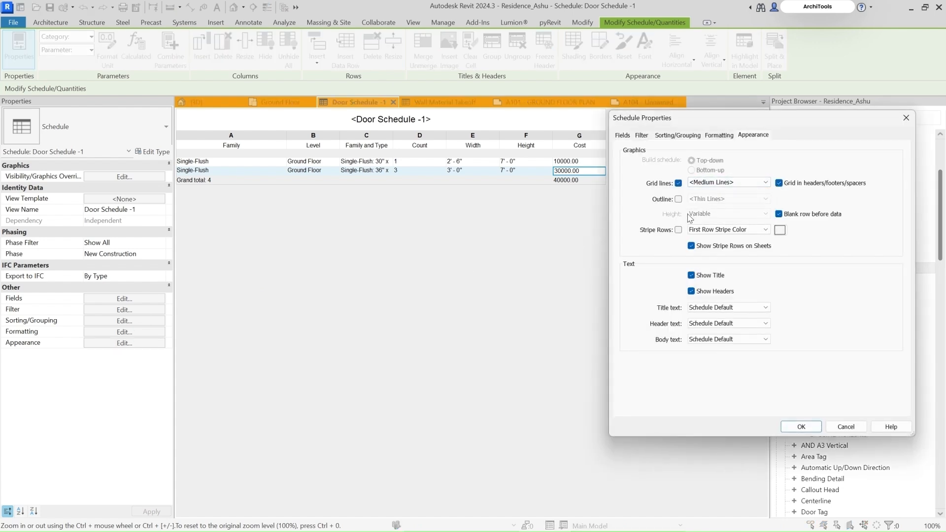
pyautogui.click(678, 199)
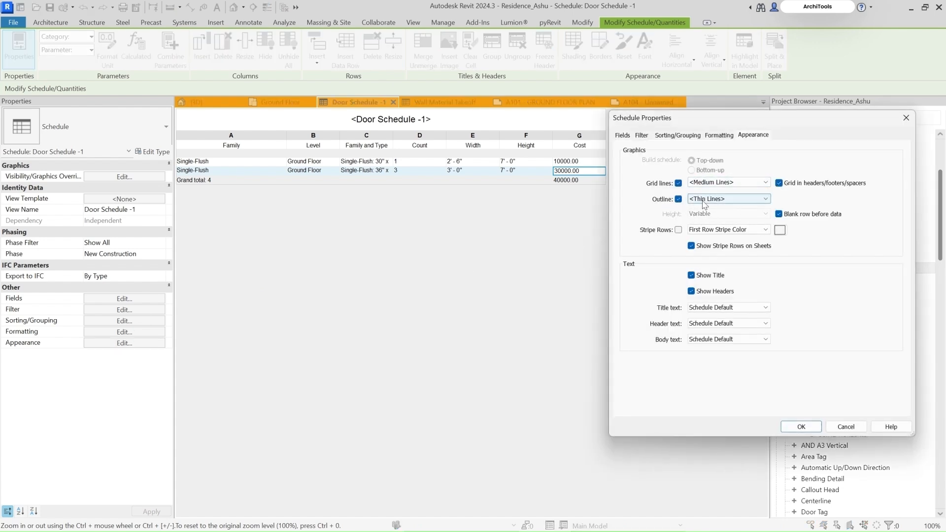
pyautogui.click(708, 200)
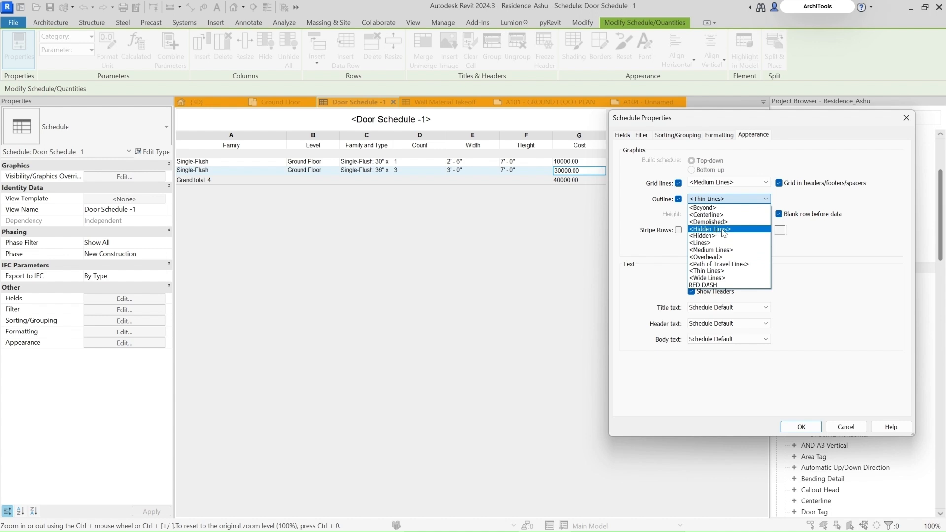
pyautogui.click(715, 251)
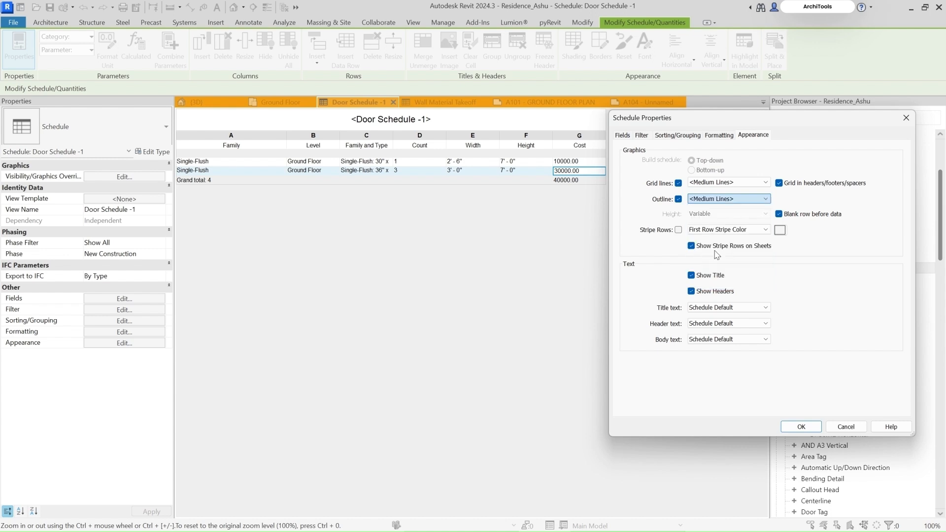
pyautogui.click(728, 199)
pyautogui.click(719, 290)
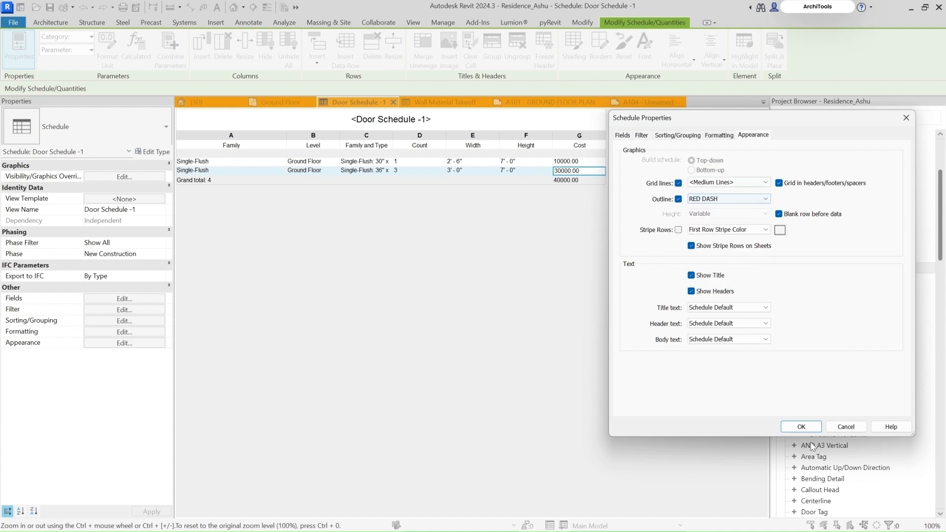
pyautogui.click(801, 427)
pyautogui.click(648, 102)
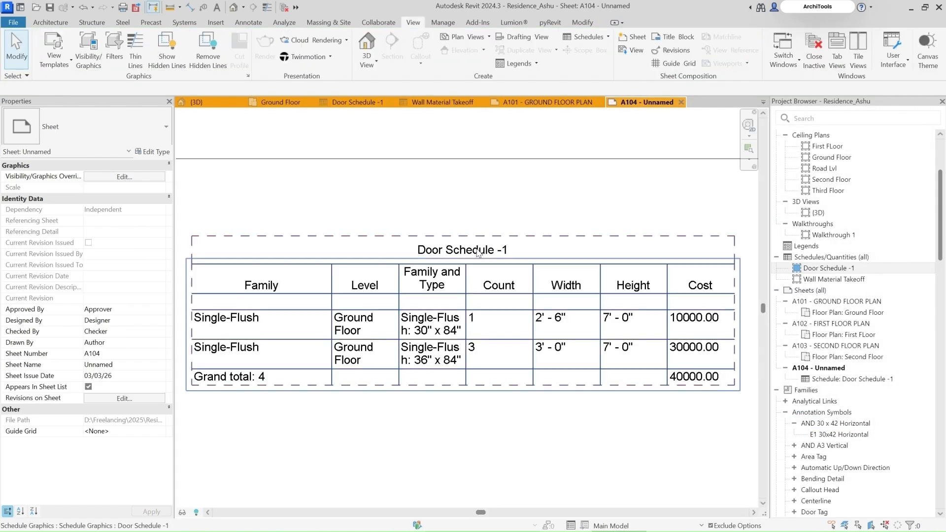
pyautogui.scroll(-2, 586, 296)
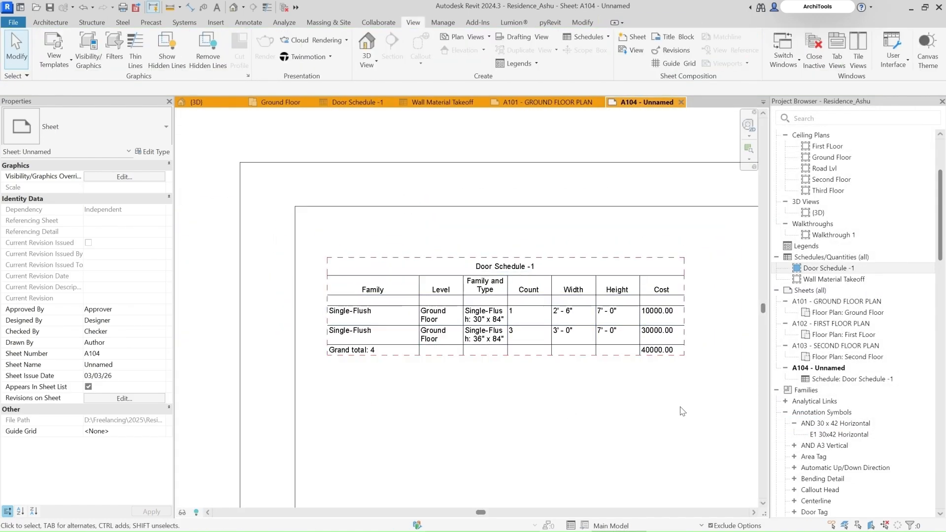
pyautogui.scroll(2, 569, 298)
# Step: Reopen the placed door schedule and shade its title cell light gray
pyautogui.click(566, 300)
pyautogui.doubleClick(567, 299)
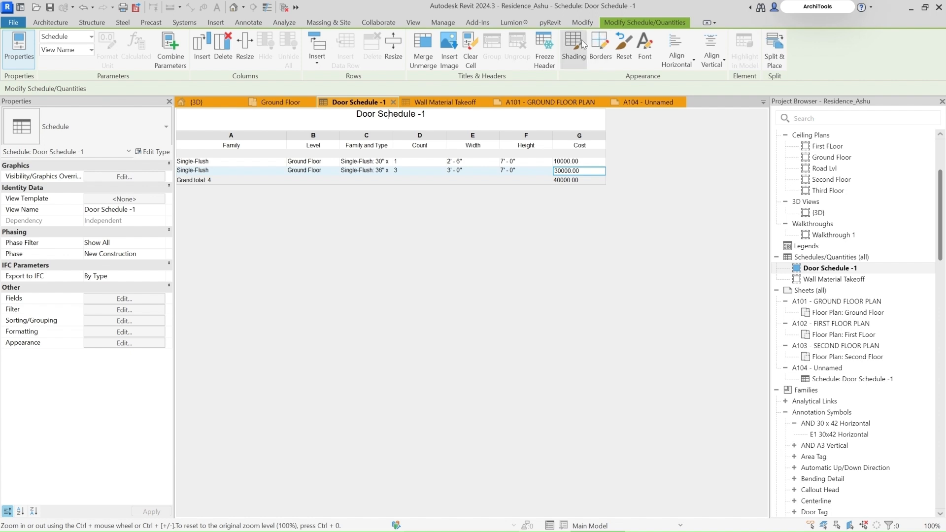
pyautogui.click(573, 50)
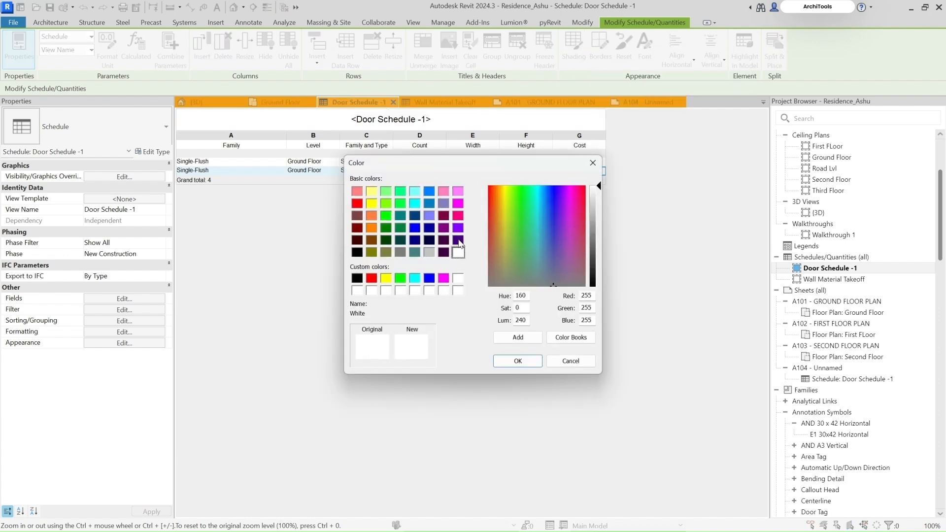
pyautogui.click(433, 253)
pyautogui.click(518, 361)
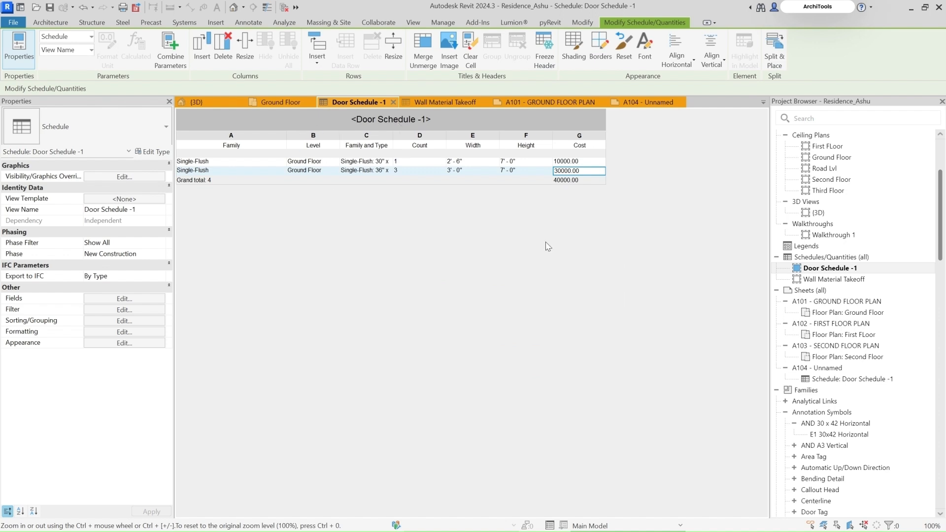
pyautogui.click(407, 144)
pyautogui.click(429, 171)
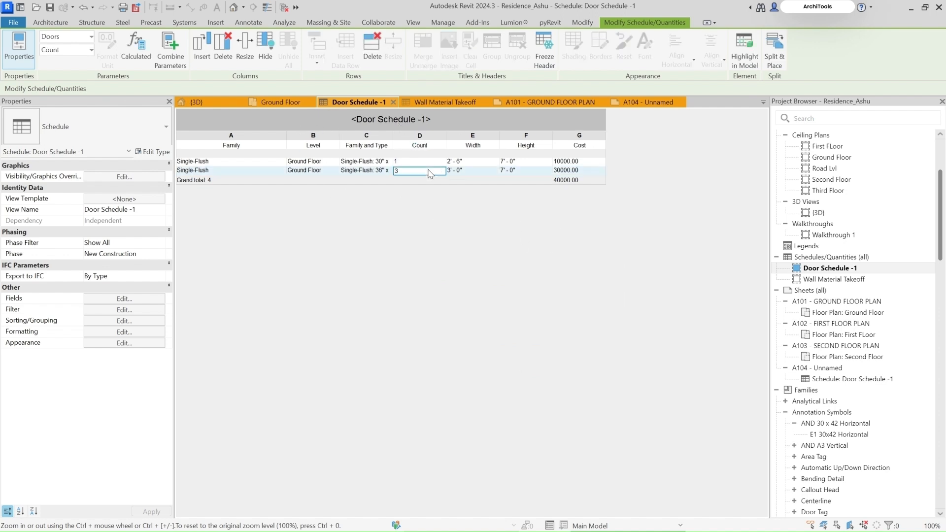
pyautogui.click(430, 119)
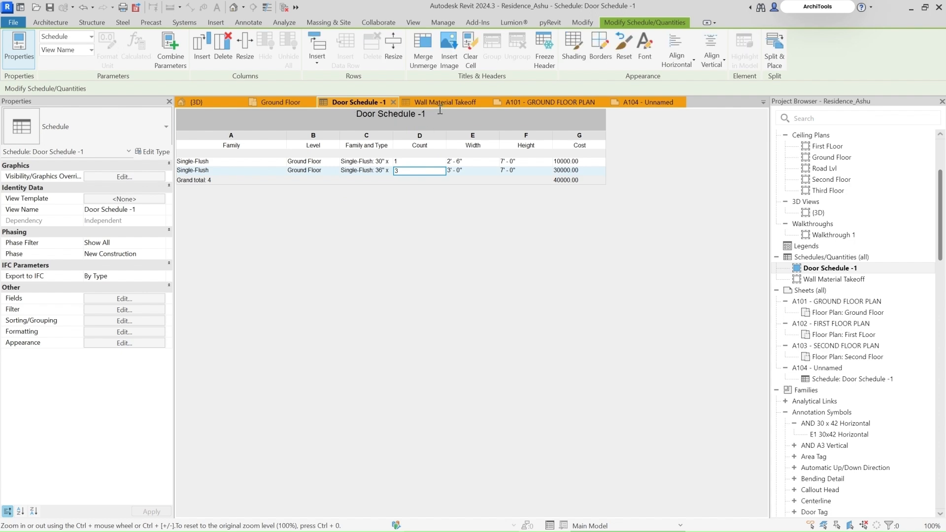
pyautogui.click(429, 146)
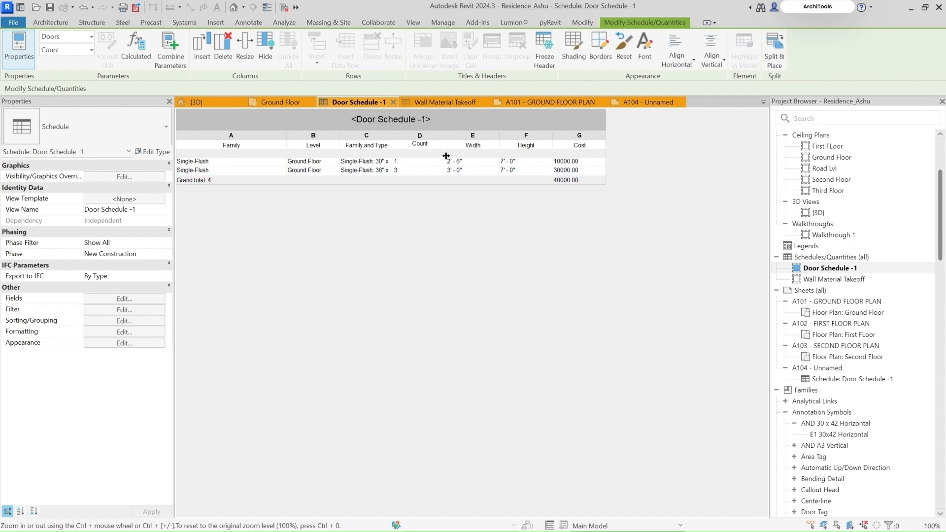
pyautogui.click(433, 163)
pyautogui.click(439, 126)
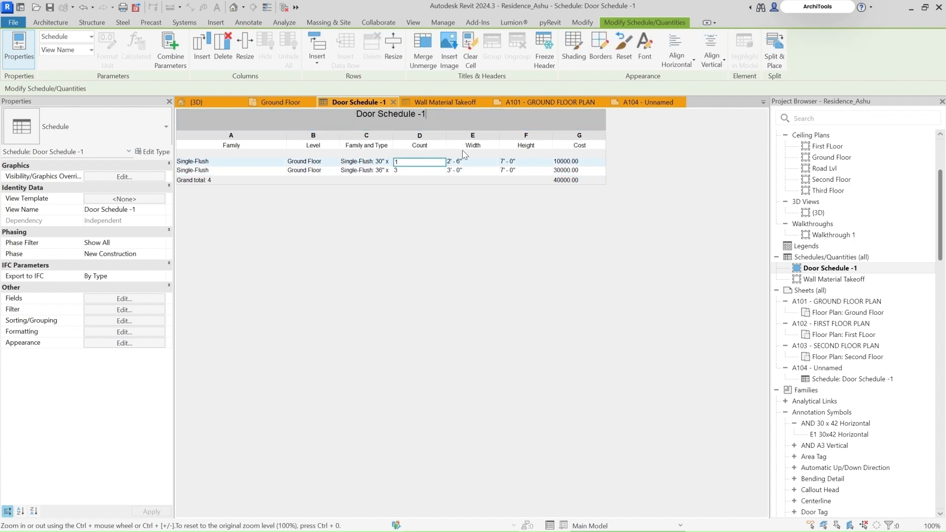
# Step: Set the door schedule's title text to 1/4" Arial in its appearance properties
pyautogui.click(125, 343)
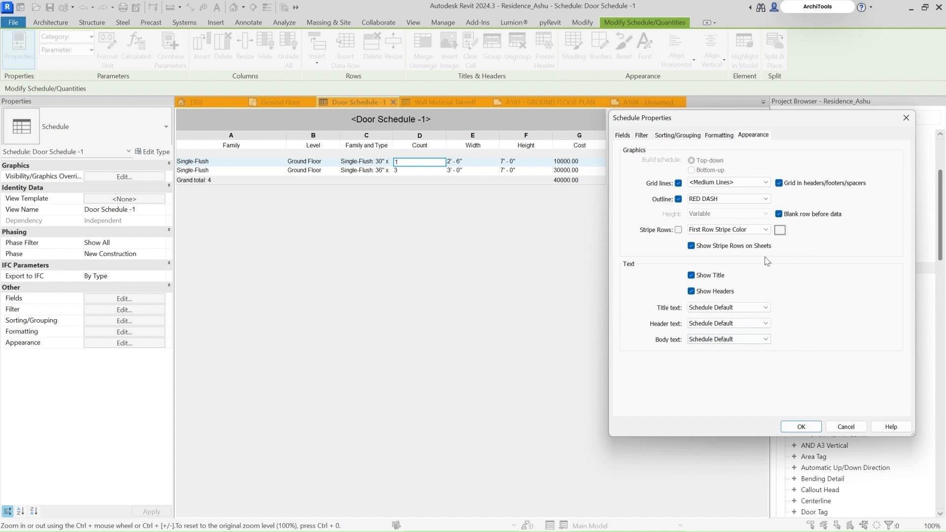
pyautogui.click(765, 308)
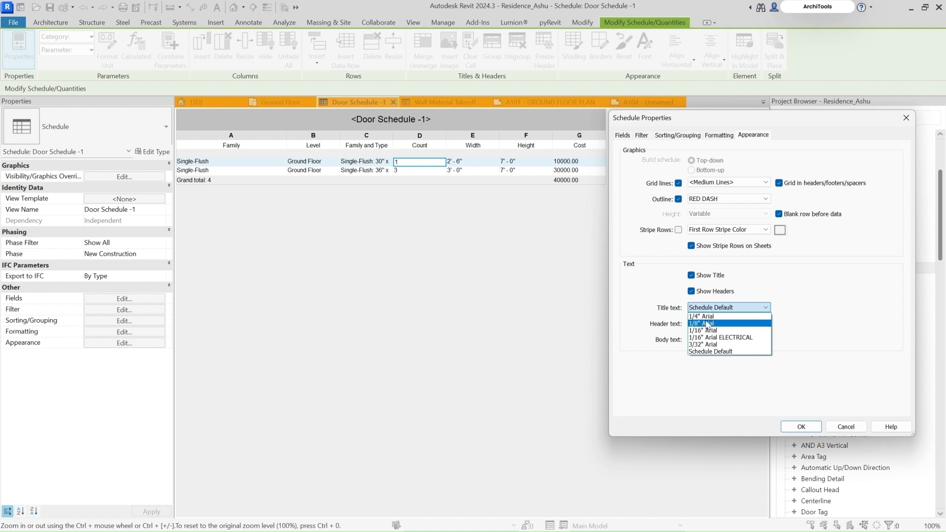
pyautogui.click(708, 318)
pyautogui.click(801, 426)
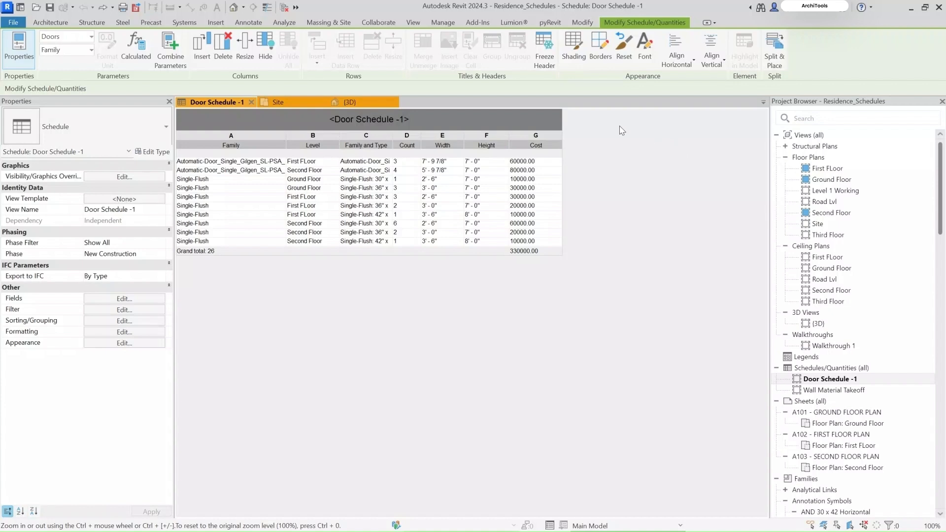
# Step: Create a new material takeoff for the Walls category named Wall Material Takeoff, in the New Construction phase
pyautogui.click(409, 24)
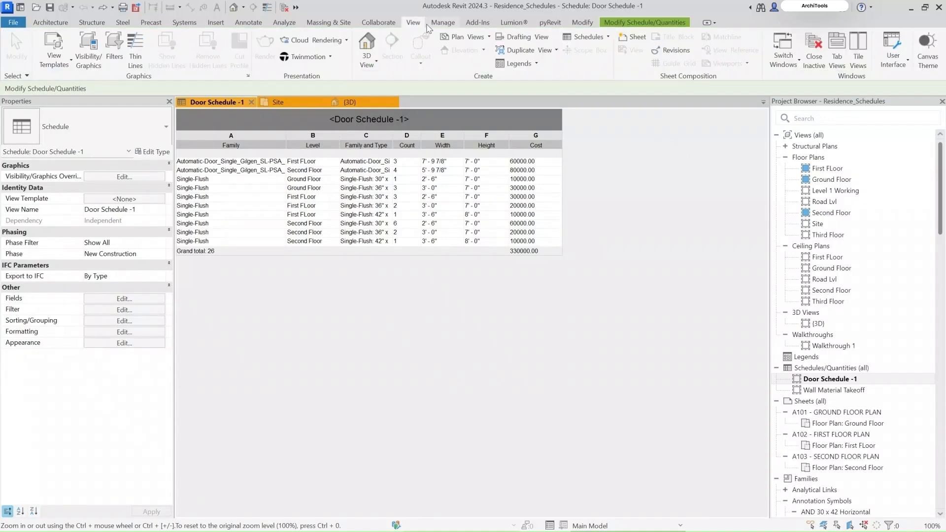
pyautogui.click(586, 36)
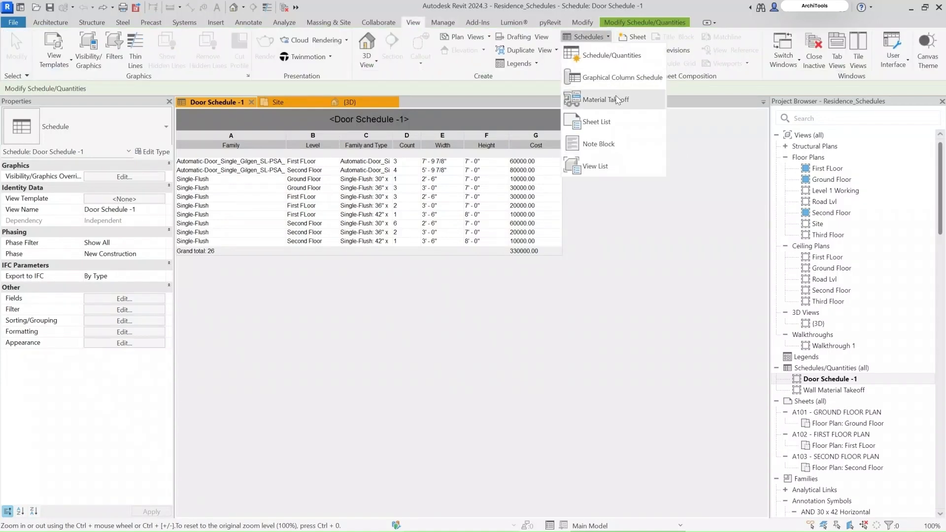
pyautogui.click(579, 100)
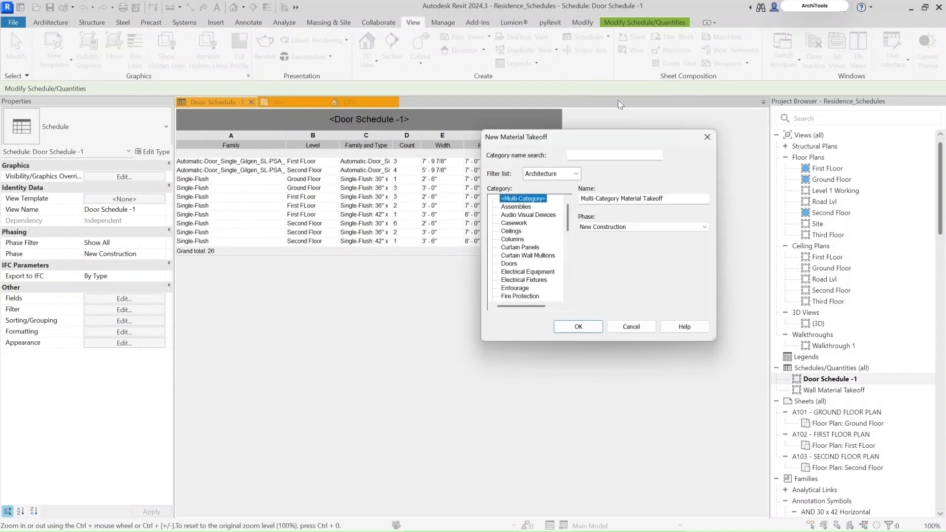
pyautogui.click(608, 156)
pyautogui.write('wall')
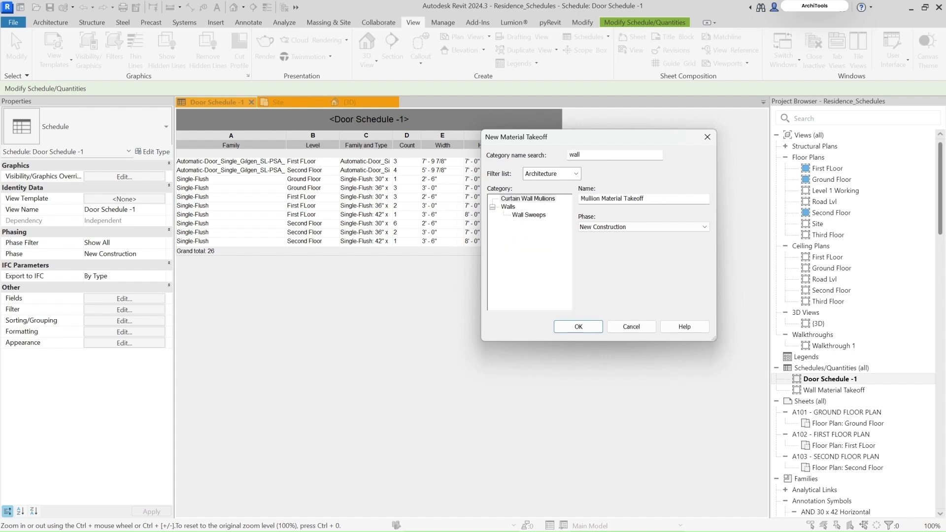
pyautogui.click(508, 206)
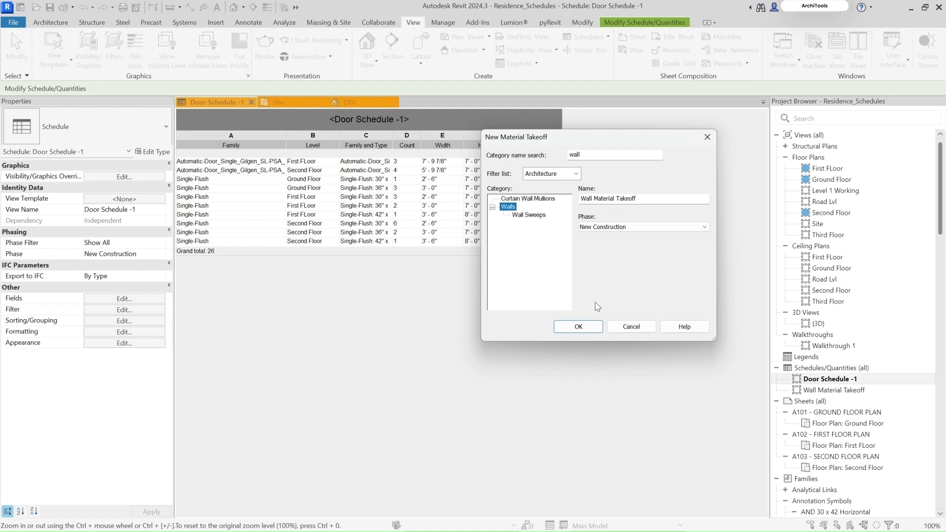
pyautogui.click(582, 326)
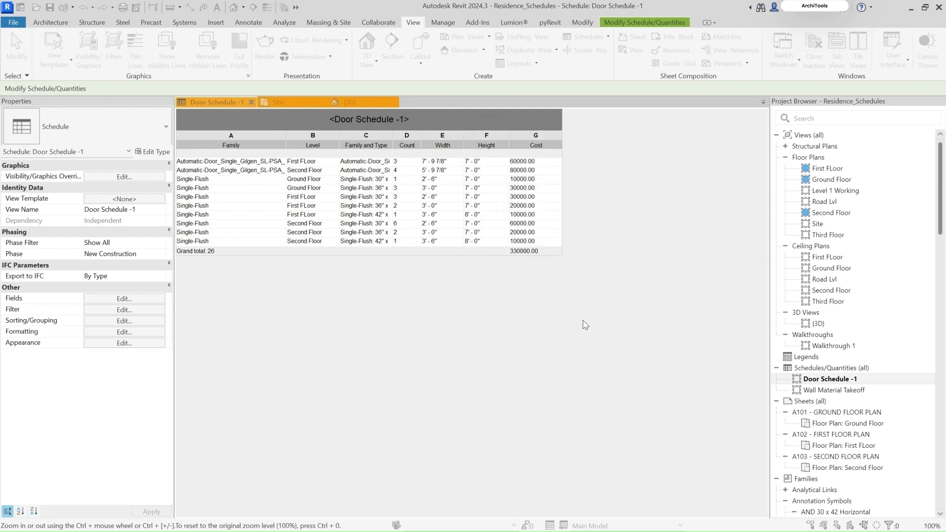
# Step: Add the Type and Width fields to the wall material takeoff's scheduled fields
pyautogui.scroll(-5, 542, 267)
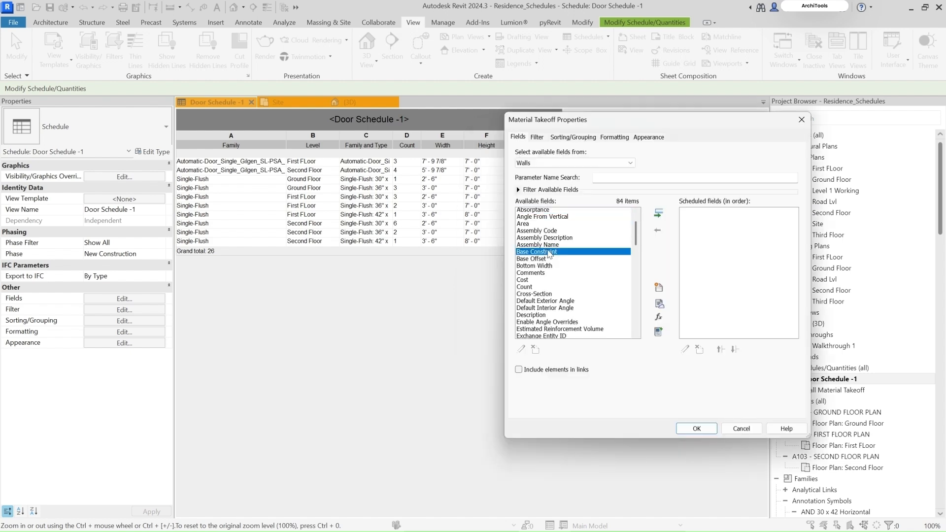
pyautogui.scroll(-1, 556, 276)
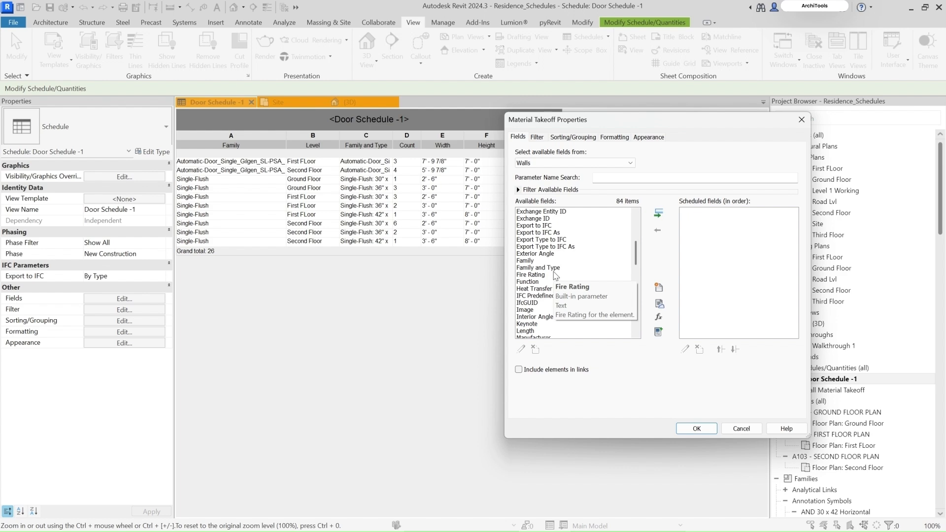
pyautogui.click(544, 276)
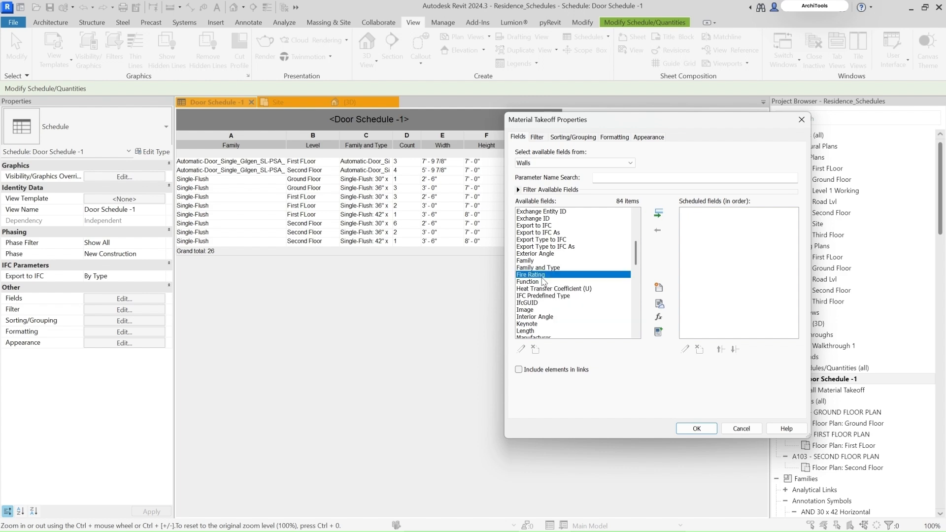
pyautogui.press('t')
pyautogui.scroll(-4, 542, 296)
pyautogui.click(530, 282)
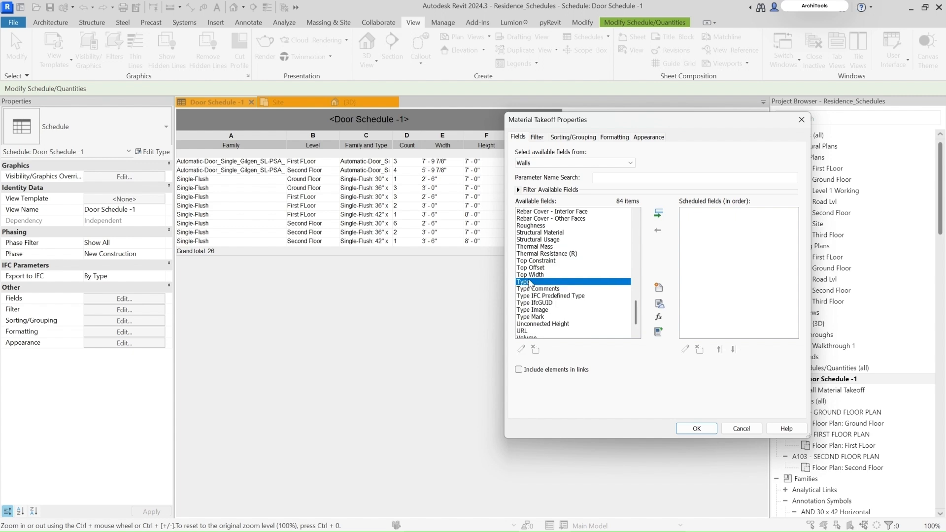
pyautogui.doubleClick(530, 282)
pyautogui.click(535, 302)
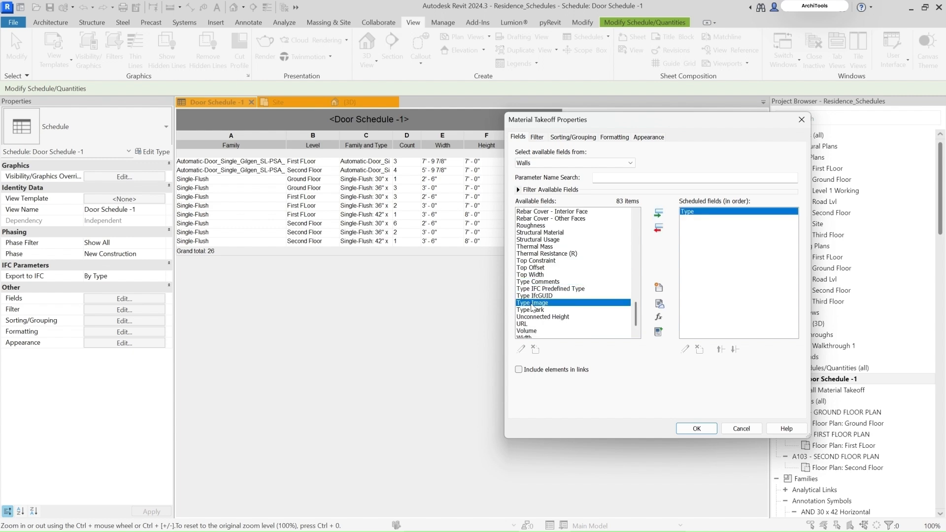
pyautogui.press('w')
pyautogui.click(659, 213)
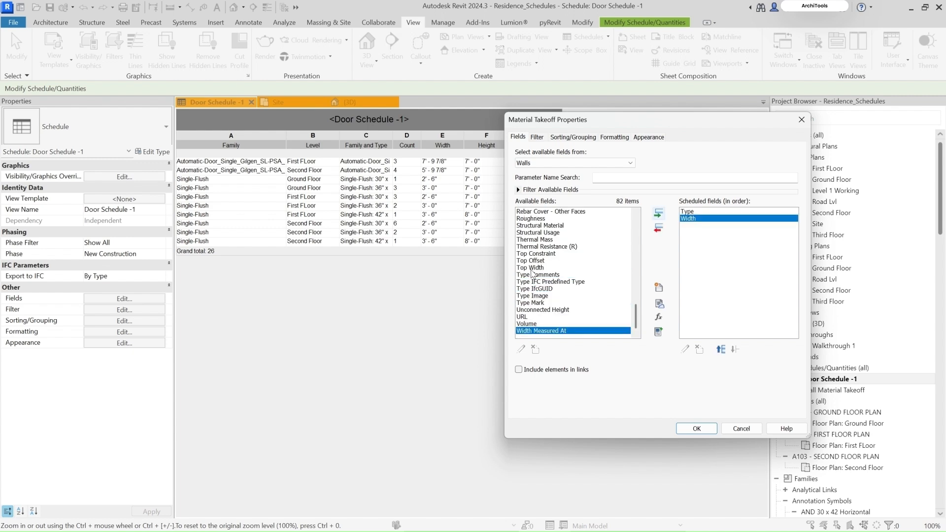
# Step: Add the Area and Material: Area fields after Width in the wall material takeoff
pyautogui.click(531, 270)
pyautogui.press('a')
pyautogui.click(526, 225)
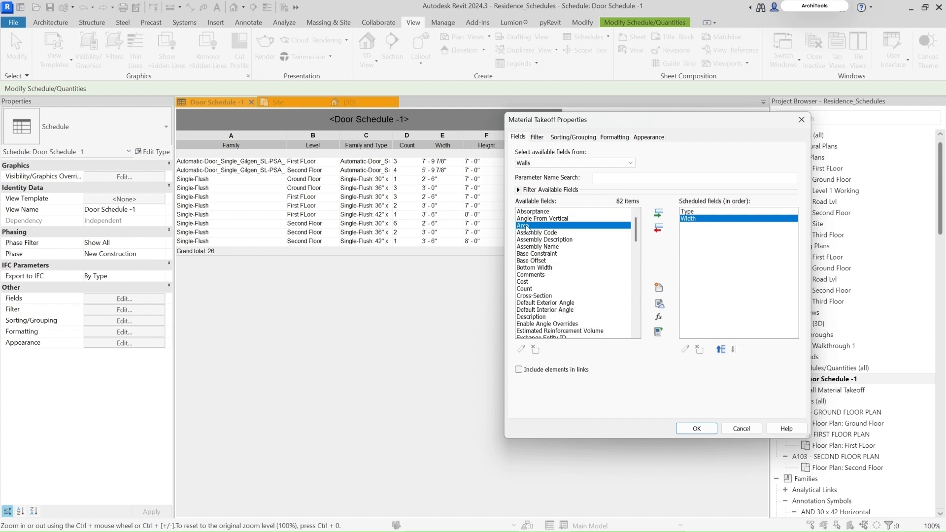
pyautogui.click(659, 214)
pyautogui.click(554, 266)
pyautogui.press('m')
pyautogui.press('m')
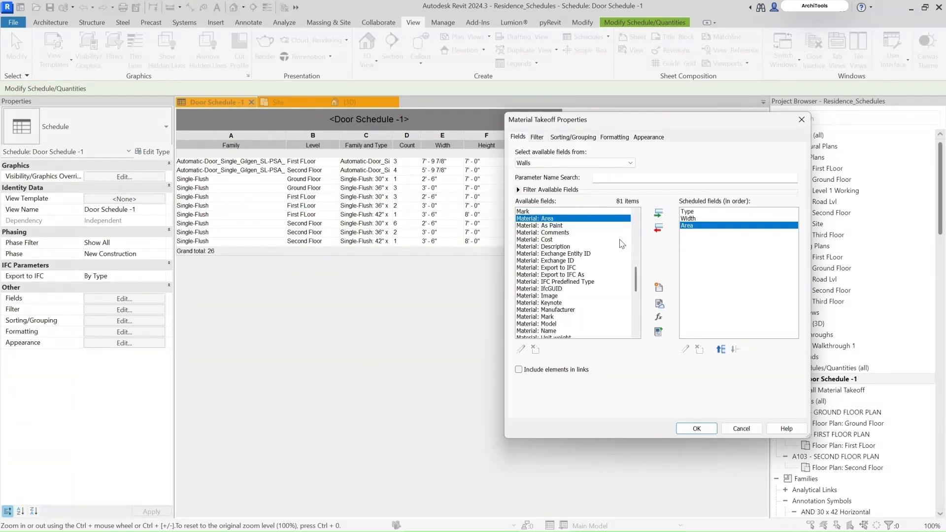
pyautogui.click(553, 267)
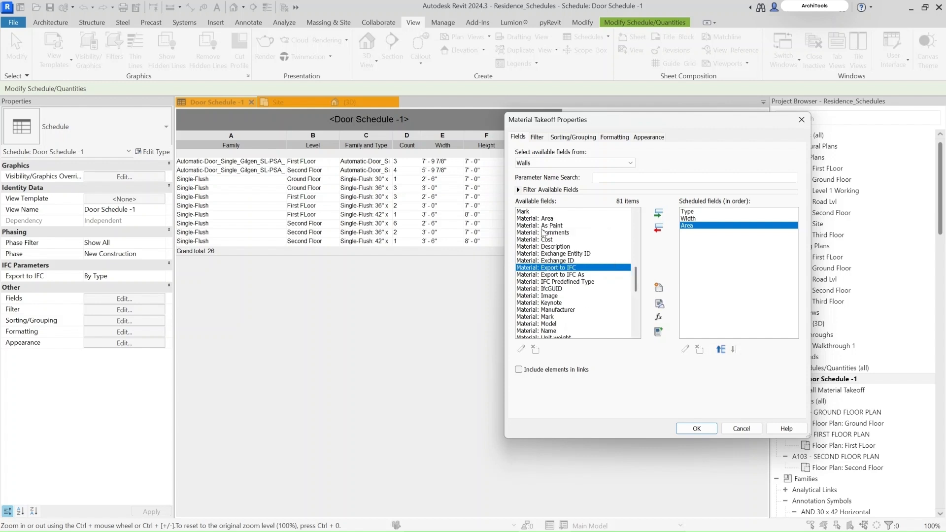
pyautogui.click(528, 219)
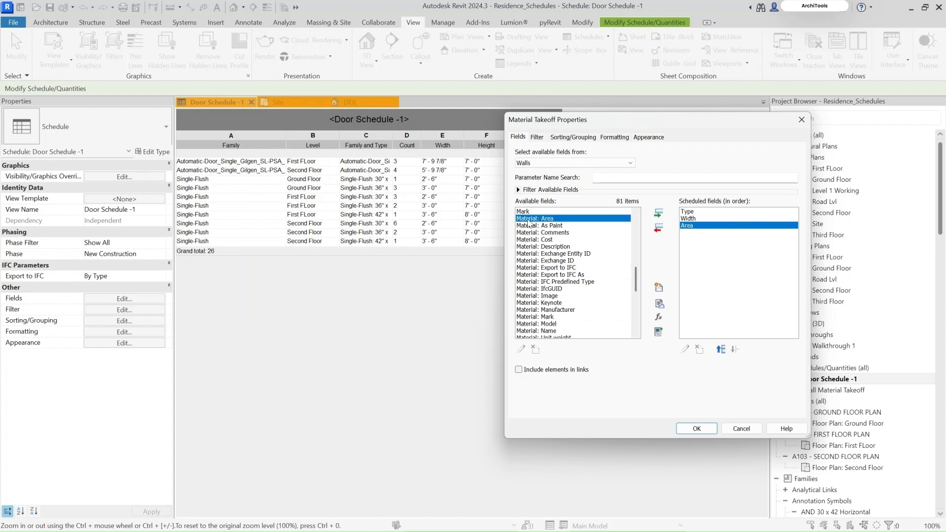
pyautogui.click(658, 213)
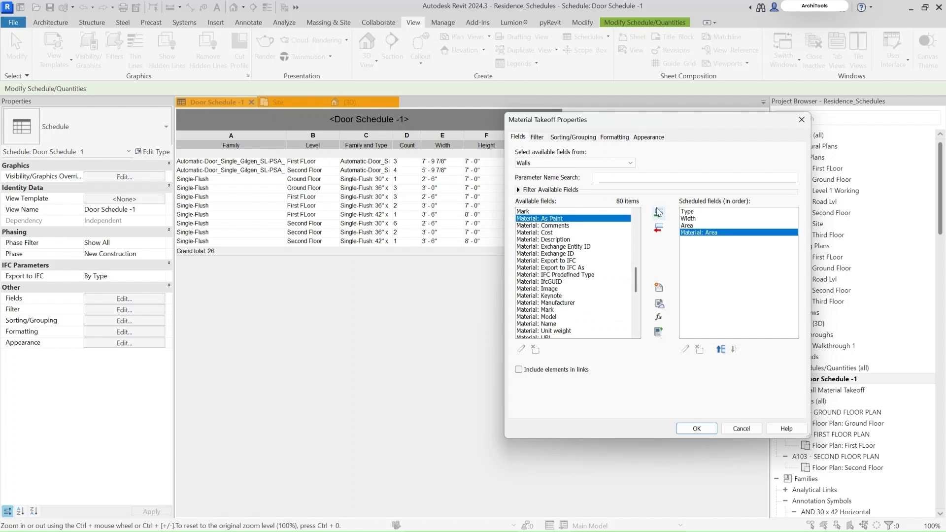
# Step: Add the Material: As Paint and Material: Cost fields to the wall material takeoff's scheduled fields
pyautogui.click(659, 213)
pyautogui.click(542, 234)
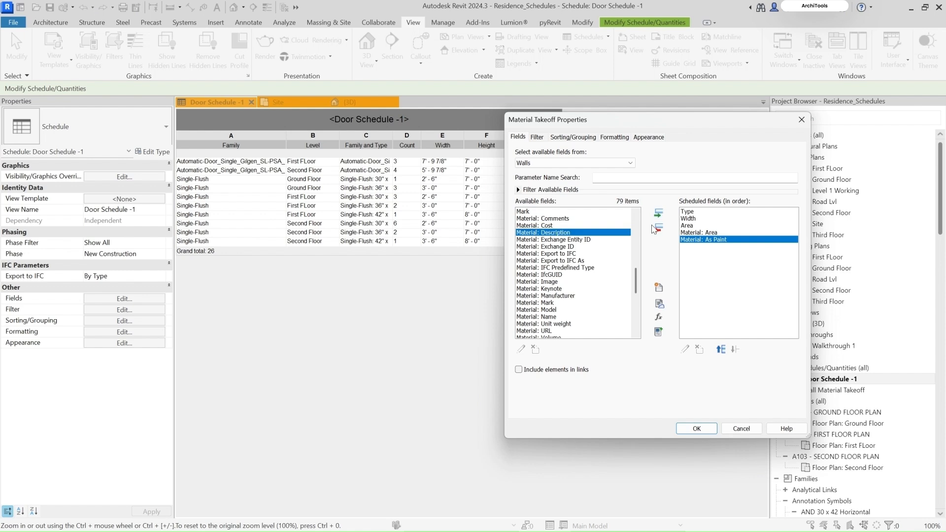
pyautogui.click(539, 225)
pyautogui.click(659, 213)
# Step: Add the Length field, move it up to sit between Width and Area, and generate the wall material takeoff
pyautogui.scroll(3, 572, 261)
pyautogui.click(536, 248)
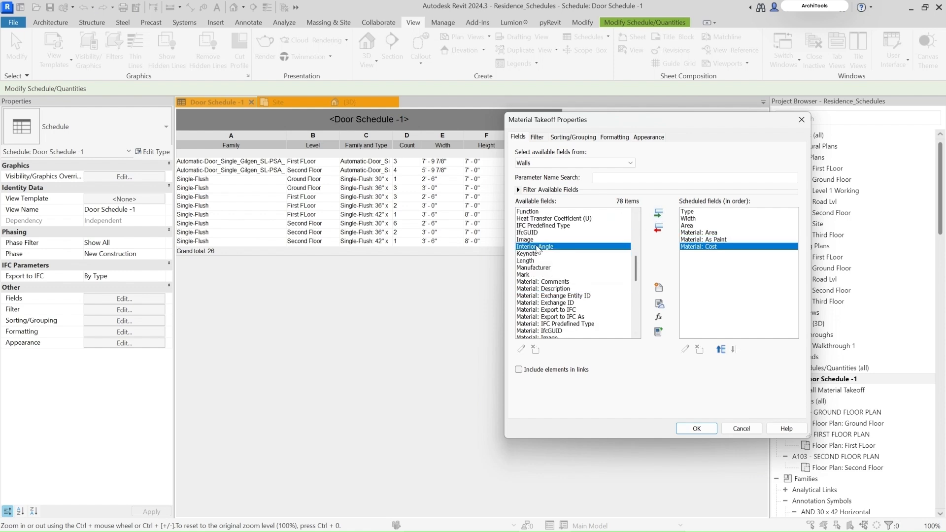
pyautogui.click(530, 261)
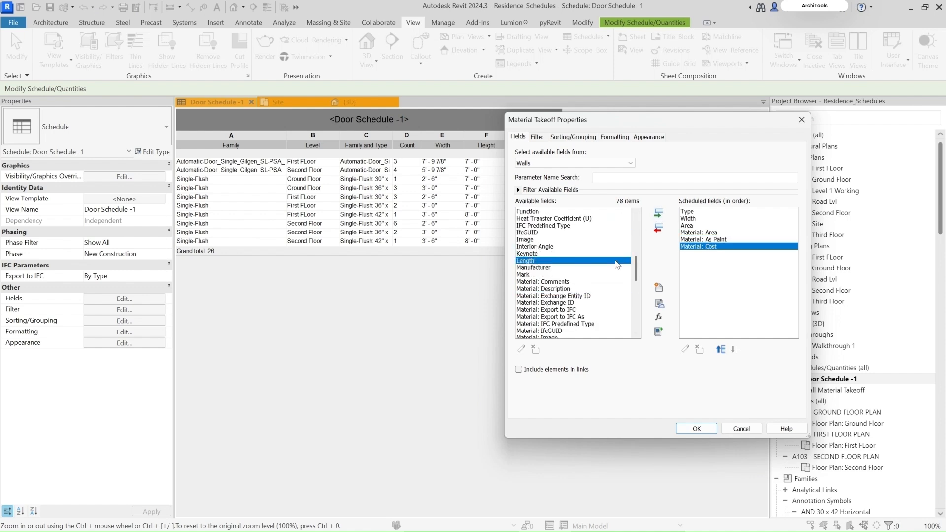
pyautogui.click(658, 213)
pyautogui.click(721, 350)
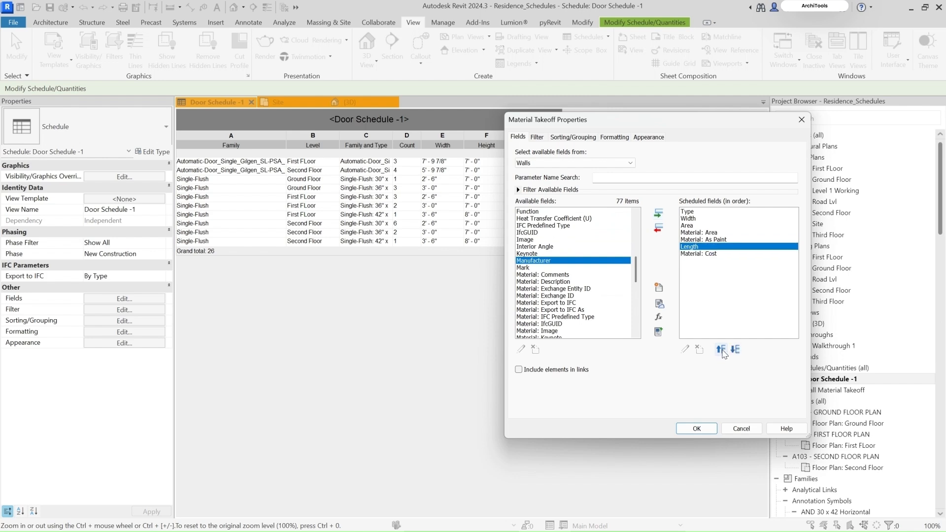
pyautogui.click(721, 350)
pyautogui.click(722, 350)
pyautogui.click(721, 350)
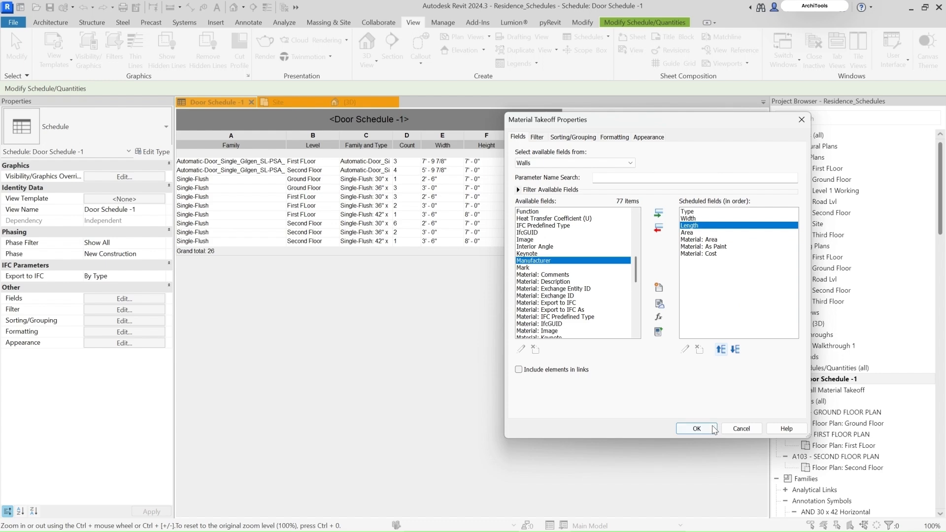
pyautogui.click(696, 429)
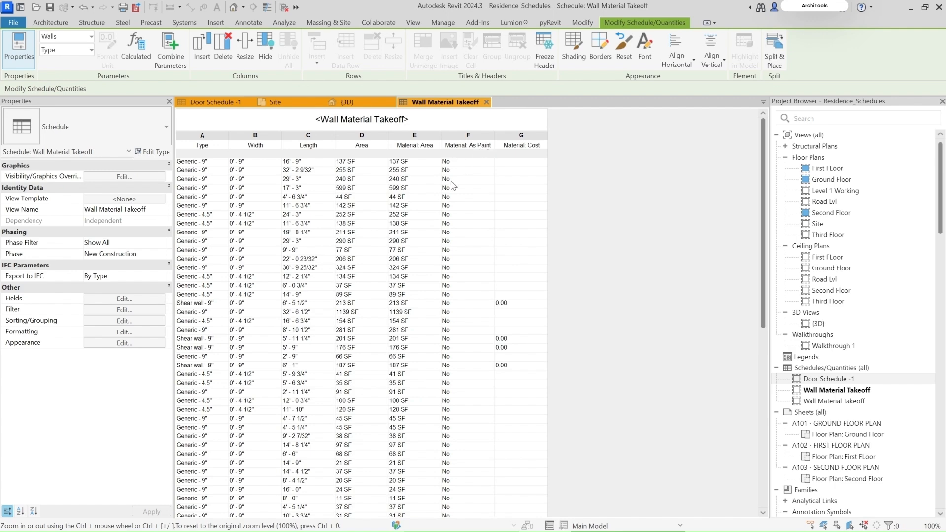
# Step: Highlight the wall from the takeoff's first row in the model and show it in the {3D} view
pyautogui.scroll(-1, 455, 186)
pyautogui.scroll(-10, 455, 186)
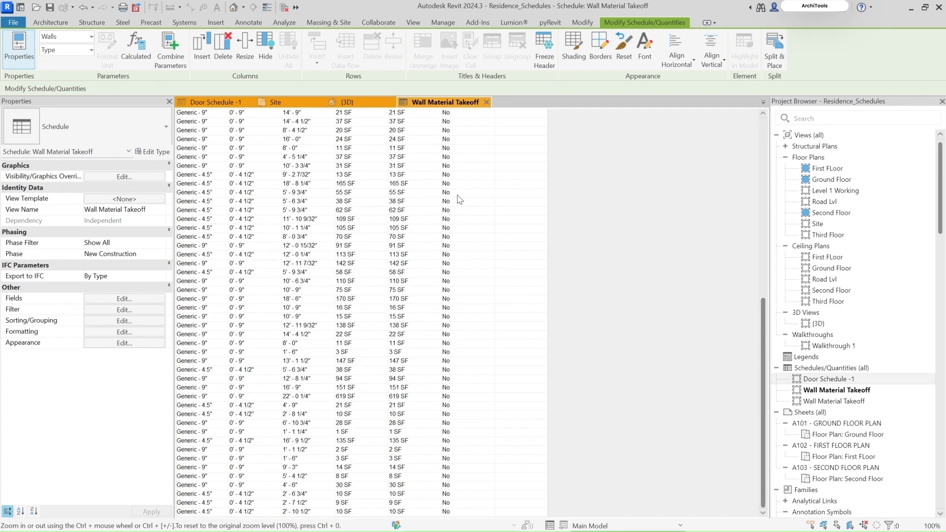
pyautogui.scroll(12, 461, 212)
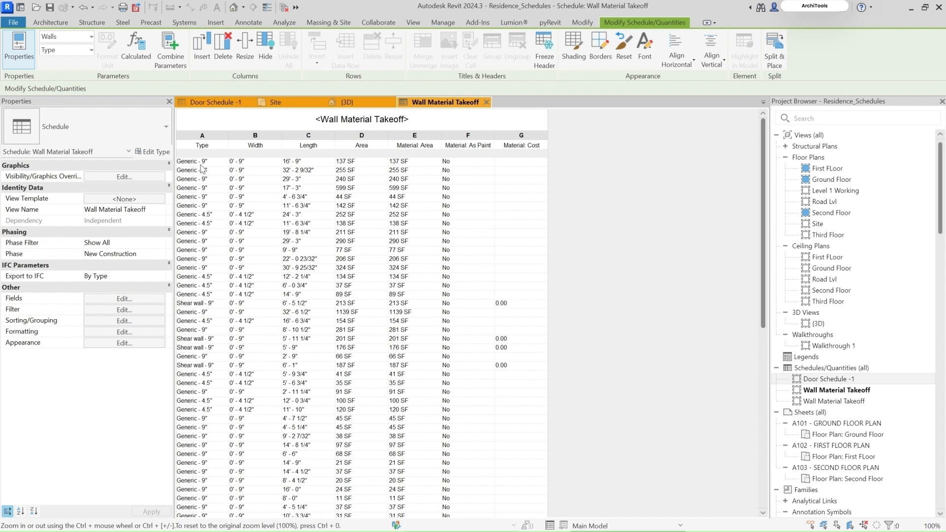
pyautogui.click(200, 163)
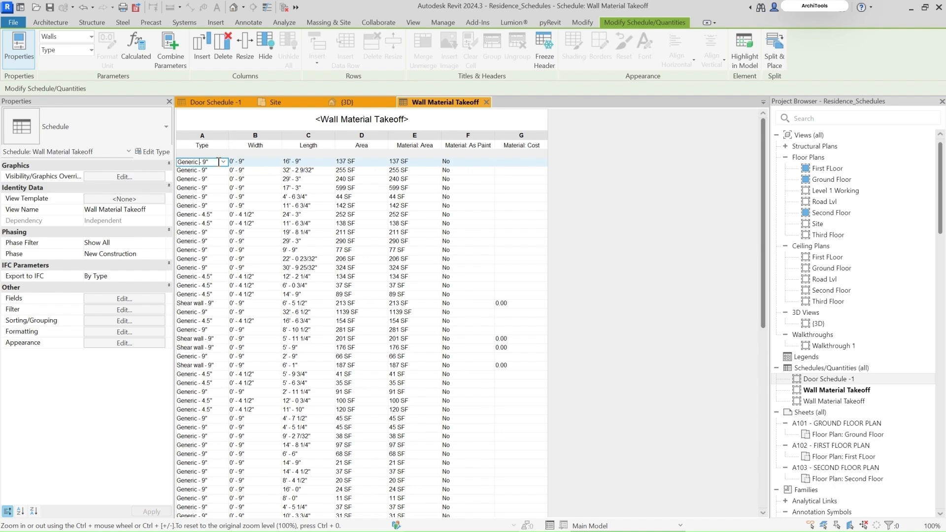
pyautogui.click(745, 49)
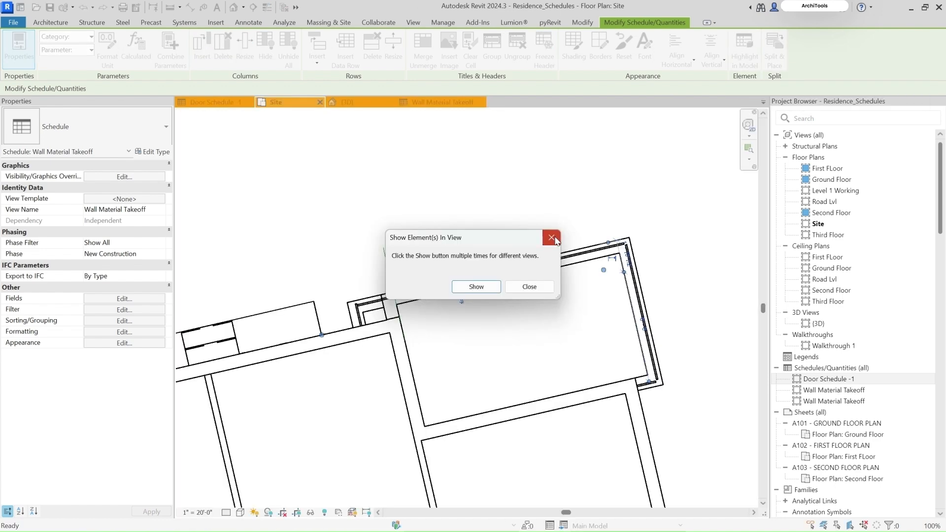
pyautogui.click(551, 238)
pyautogui.click(351, 102)
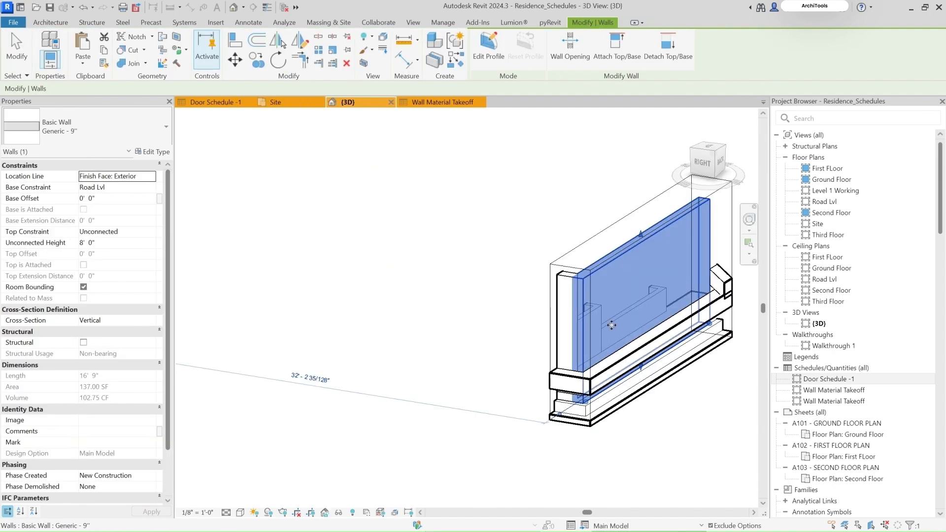
# Step: Paint the highlighted wall's faces with the 4185 Powder darker material
pyautogui.moveTo(631, 368)
pyautogui.keyDown('shift'); pyautogui.mouseDown(button='middle')
pyautogui.moveTo(549, 290)
pyautogui.moveTo(433, 280)
pyautogui.mouseUp(button='middle'); pyautogui.keyUp('shift')
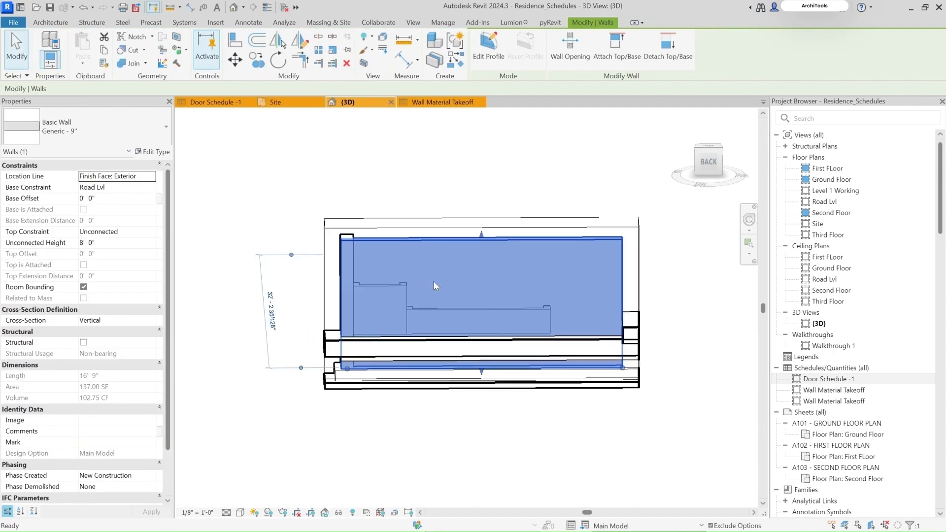
pyautogui.press('p')
pyautogui.press('t')
pyautogui.click(530, 262)
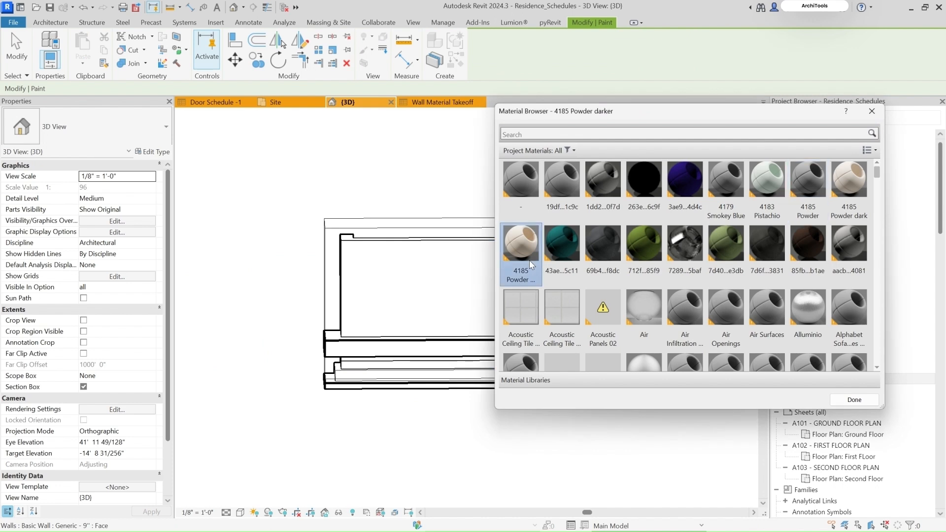
pyautogui.moveTo(483, 281)
pyautogui.keyDown('shift'); pyautogui.mouseDown(button='middle')
pyautogui.moveTo(414, 279)
pyautogui.moveTo(518, 328)
pyautogui.moveTo(417, 273)
pyautogui.mouseUp(button='middle'); pyautogui.keyUp('shift')
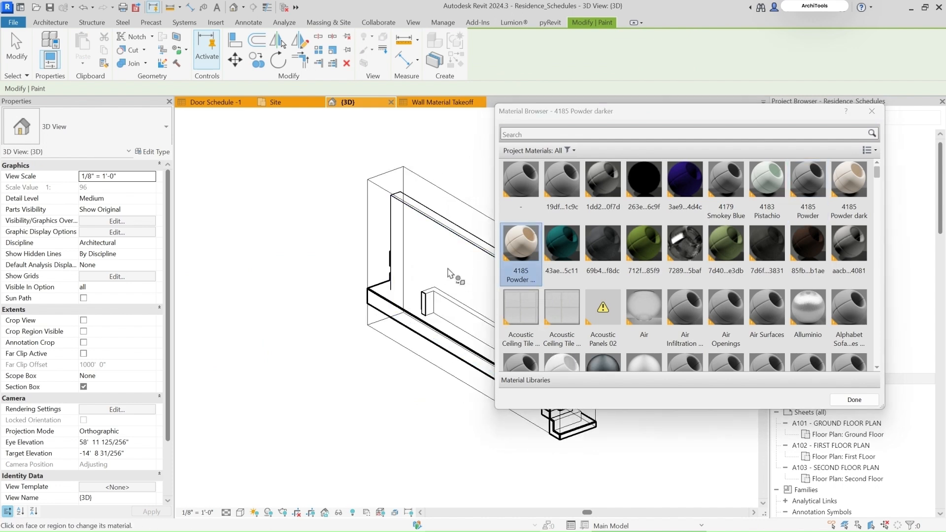
pyautogui.click(854, 400)
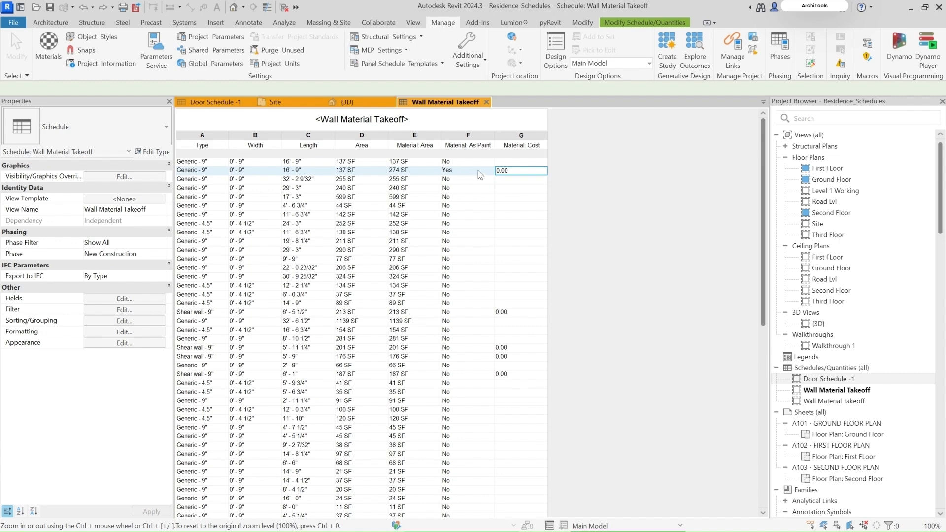
# Step: Set the painted row's Material: Cost to 1000 in the takeoff and check the cost in the 4185 Powder darker material's identity data
pyautogui.click(535, 172)
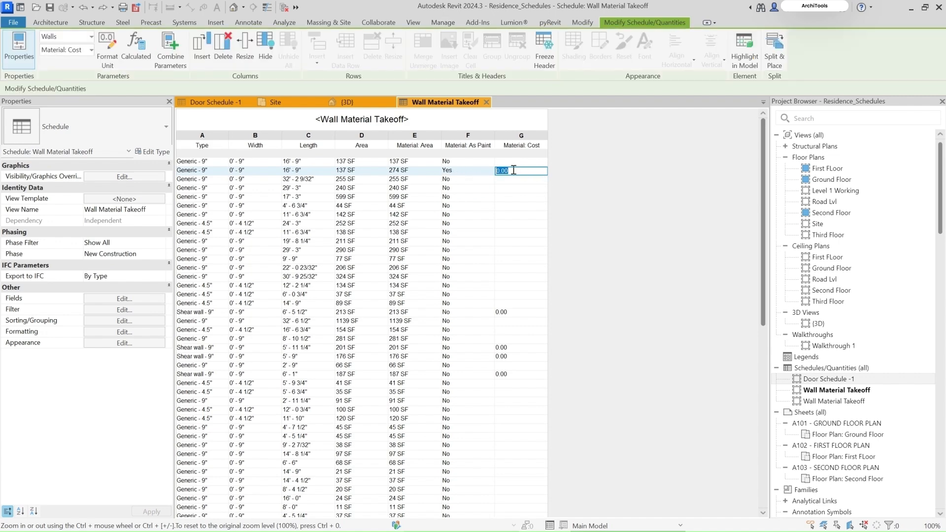
pyautogui.write('1000')
pyautogui.click(443, 23)
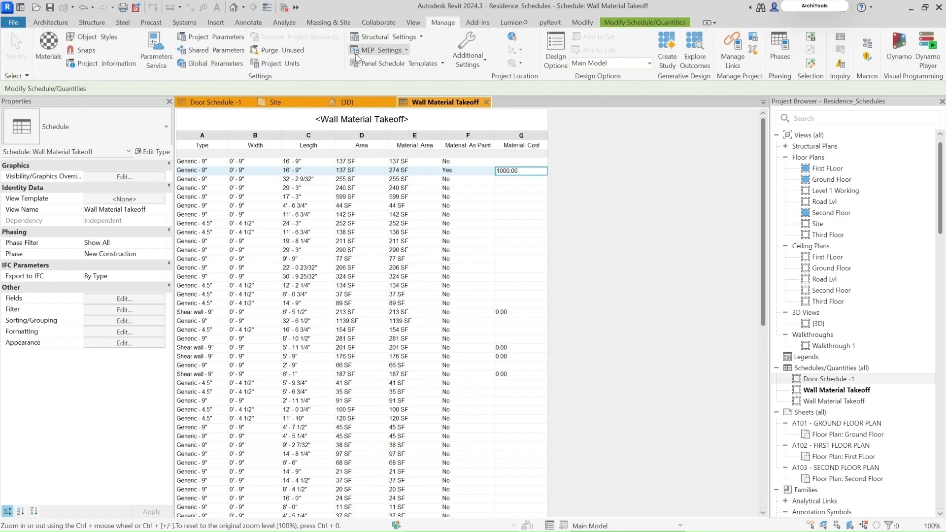
pyautogui.click(52, 51)
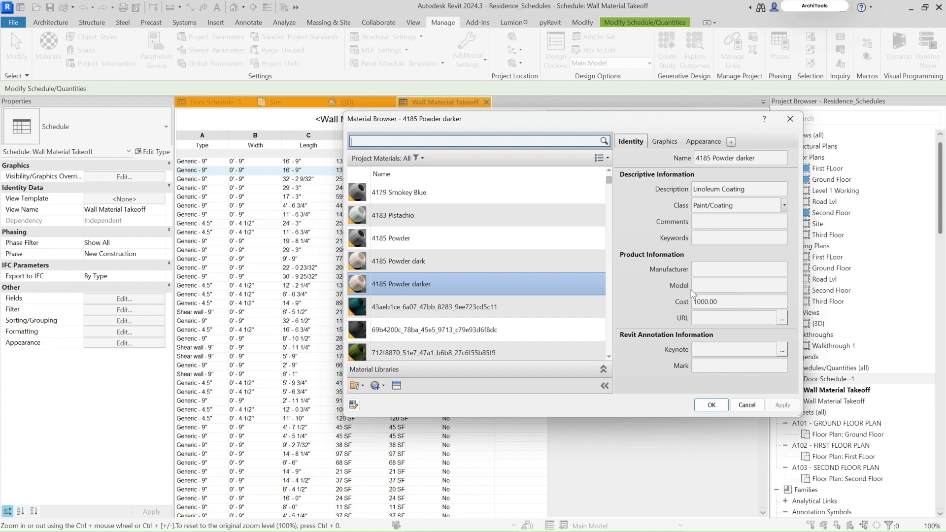
pyautogui.moveTo(502, 123); pyautogui.dragTo(510, 206)
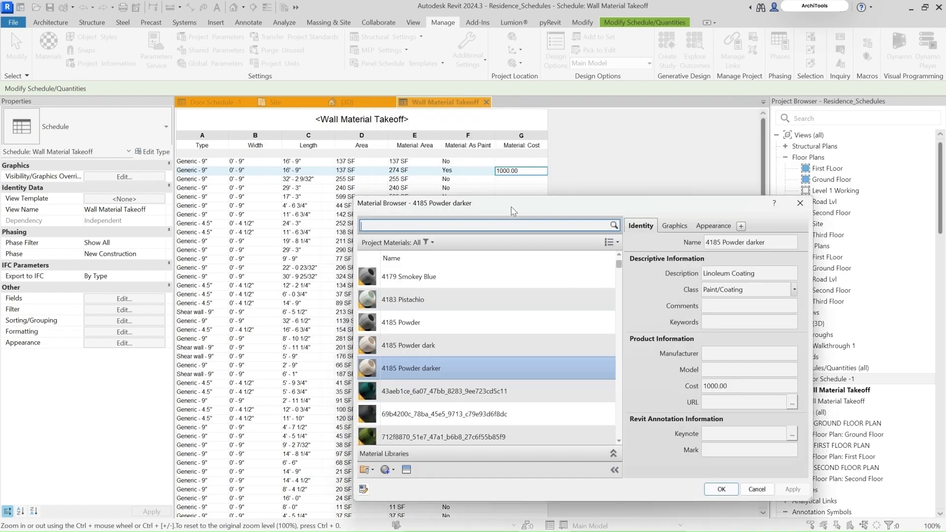
pyautogui.click(722, 489)
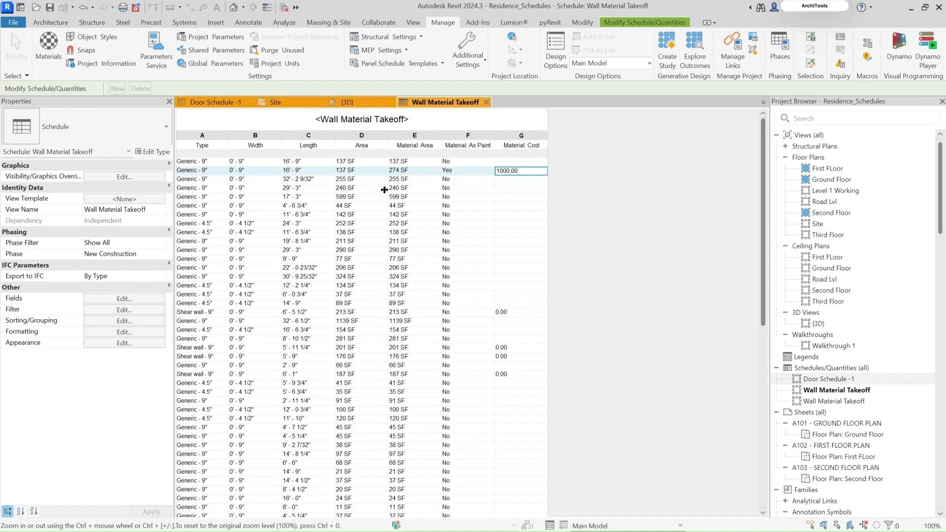
# Step: Start a calculated value named Total cost in the wall material takeoff's fields, with the type Currency
pyautogui.click(124, 332)
pyautogui.click(614, 201)
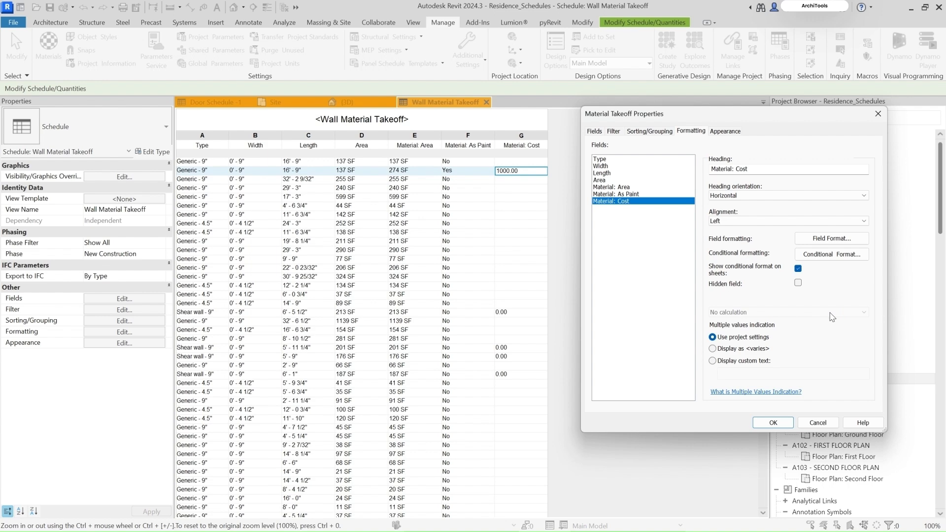
pyautogui.click(596, 132)
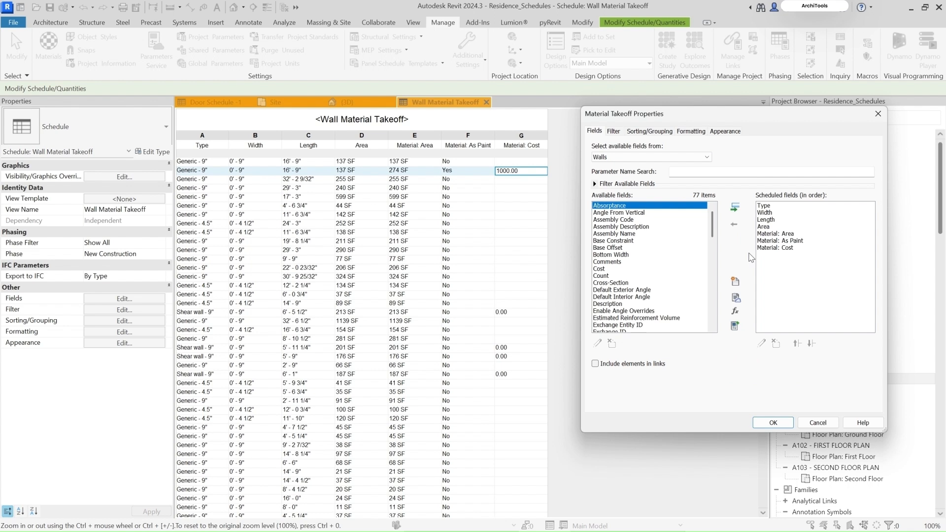
pyautogui.click(735, 311)
pyautogui.write('Total c')
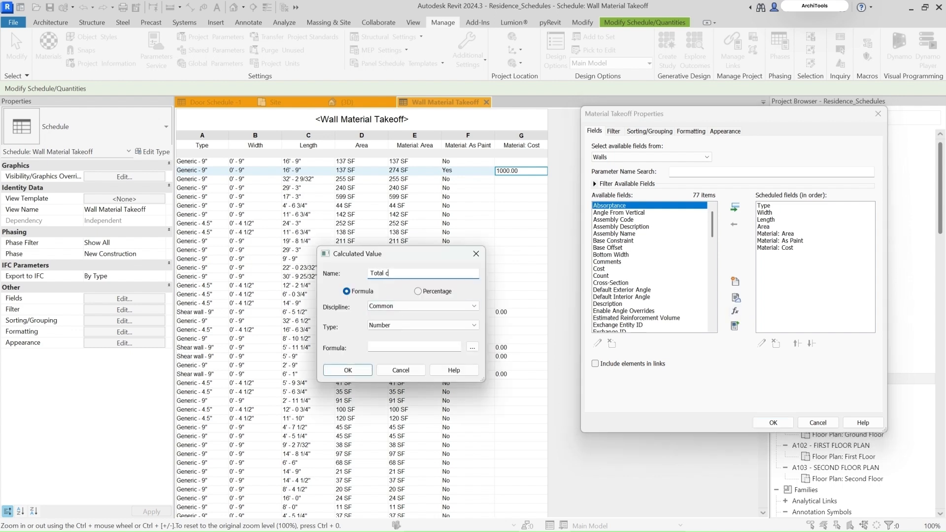
pyautogui.write('ost')
pyautogui.click(403, 325)
pyautogui.scroll(3, 399, 394)
pyautogui.click(398, 425)
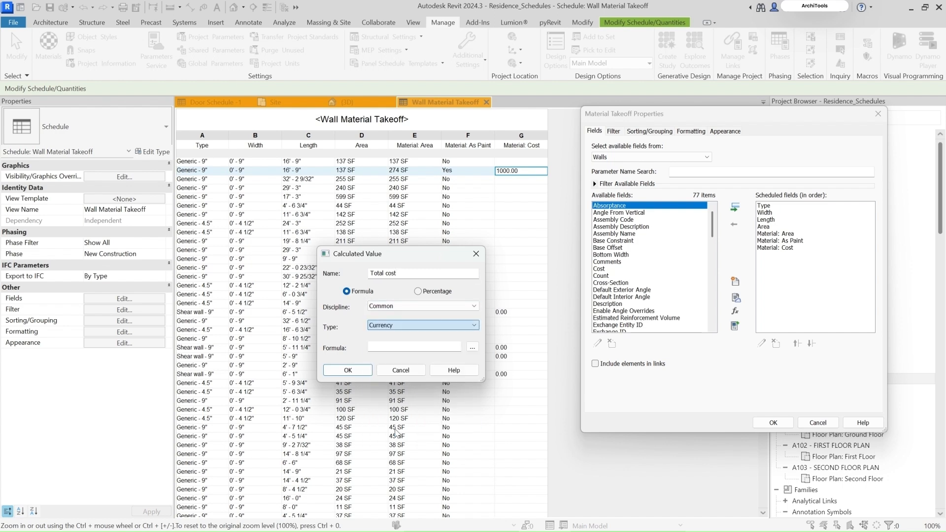
# Step: Set the Total cost formula to Material: Cost*Material: Area and try to apply it
pyautogui.click(472, 347)
pyautogui.click(210, 298)
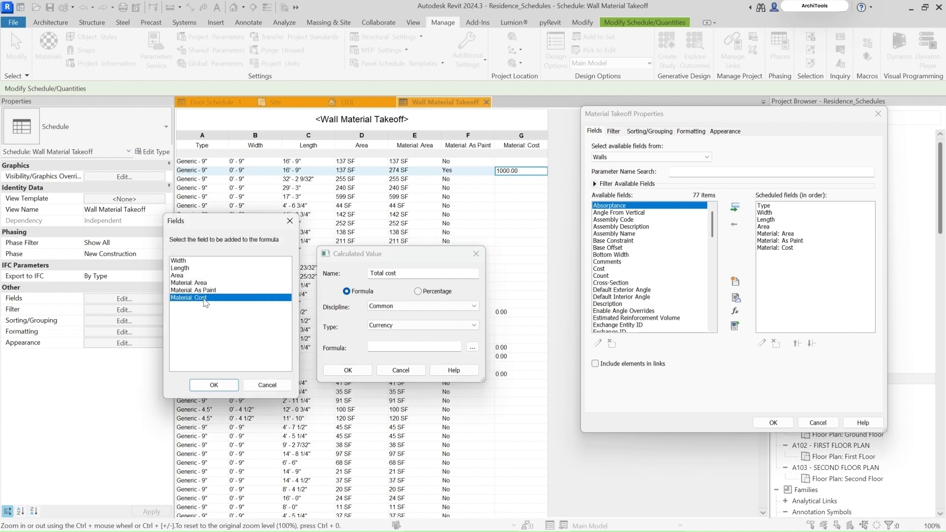
pyautogui.click(213, 385)
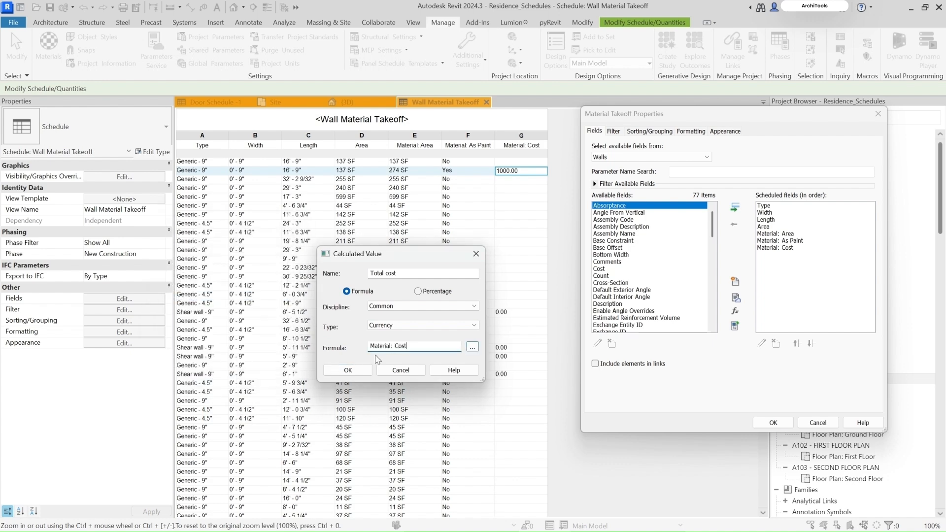
pyautogui.write('*')
pyautogui.click(472, 349)
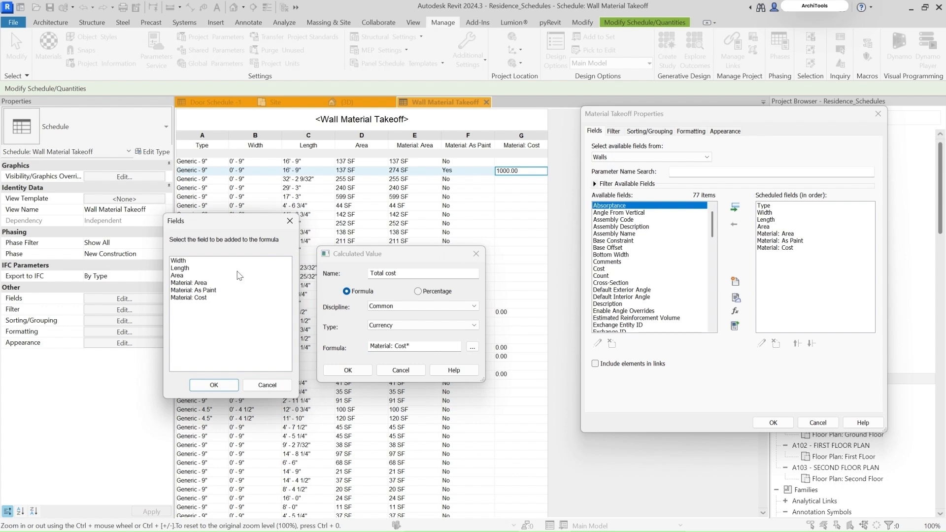
pyautogui.click(191, 284)
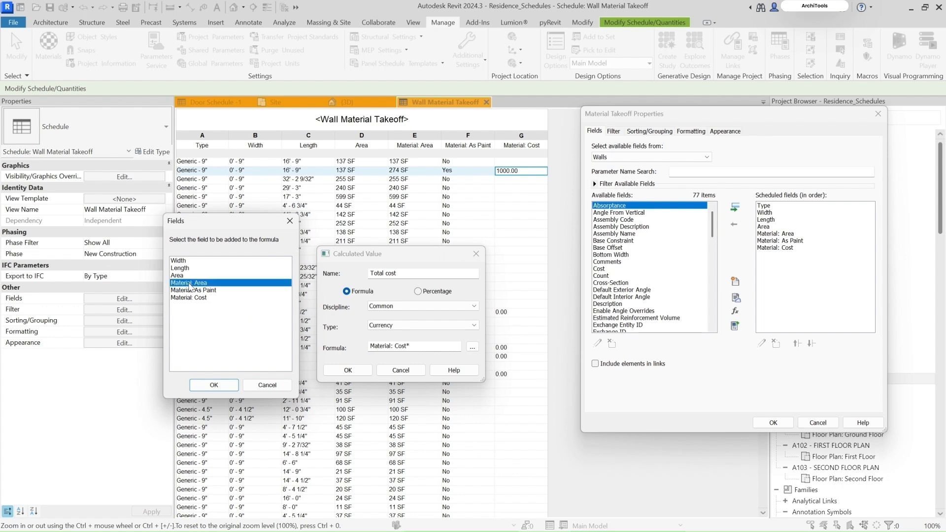
pyautogui.click(214, 385)
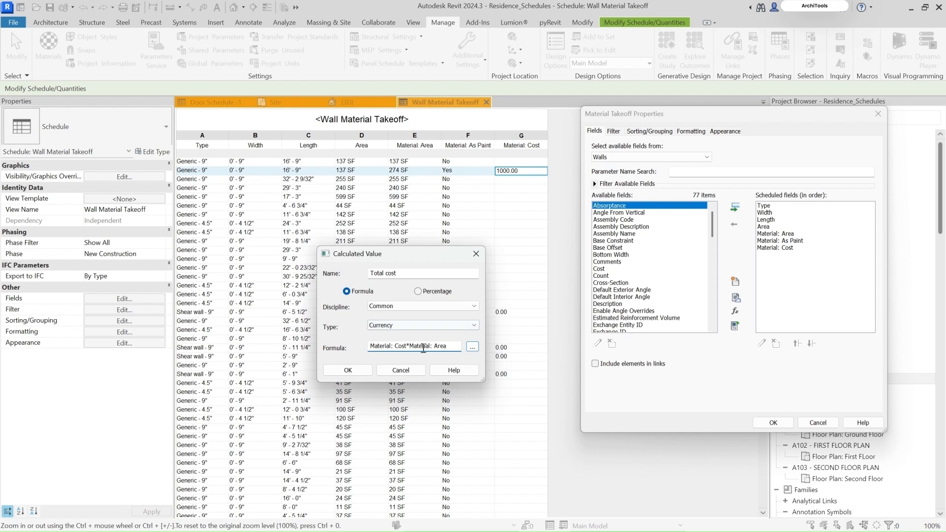
pyautogui.click(357, 375)
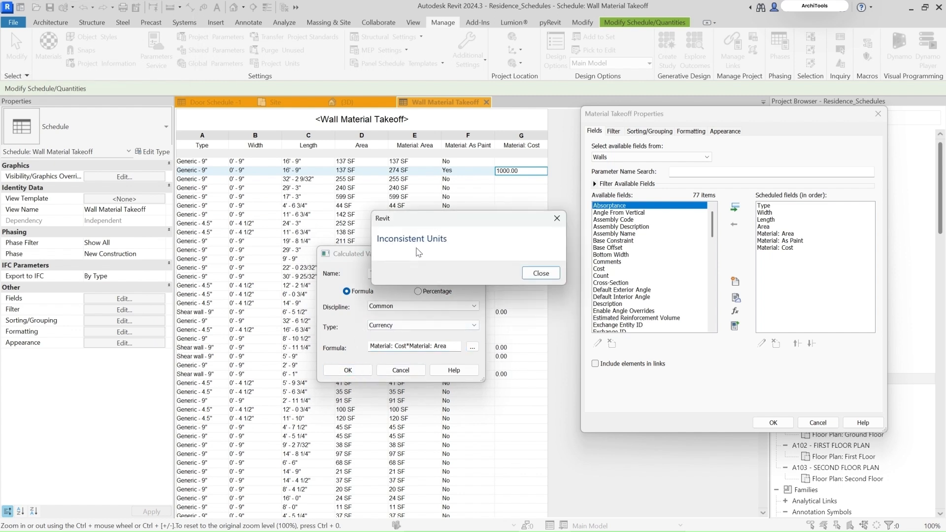
pyautogui.click(541, 274)
# Step: Append /1'^2 to the Total cost formula, apply the new field to the takeoff, and review the Total cost column
pyautogui.click(454, 346)
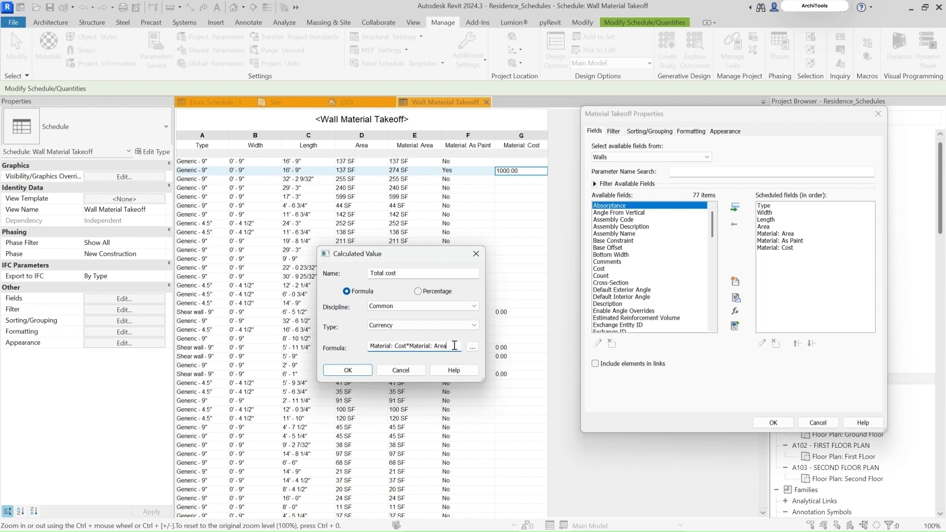
pyautogui.write('/1')
pyautogui.write('^2')
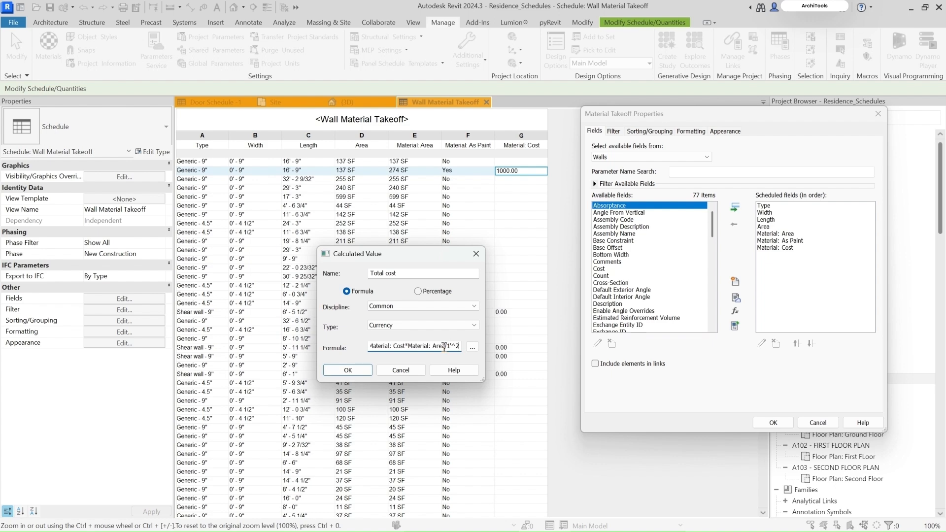
pyautogui.click(348, 370)
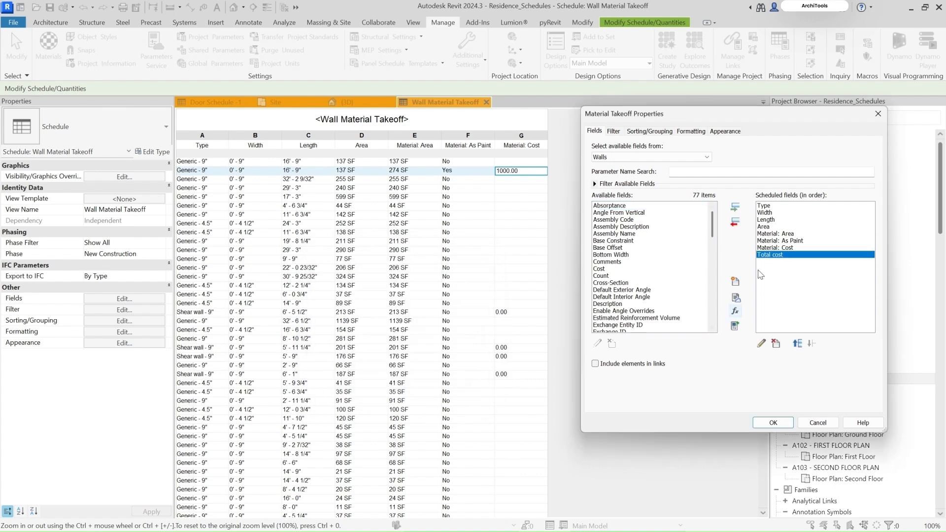
pyautogui.click(777, 422)
pyautogui.click(585, 163)
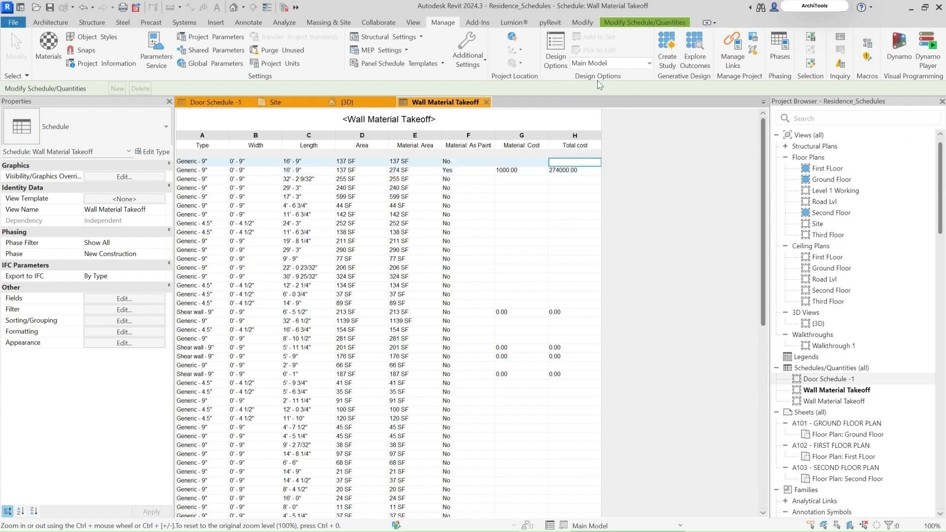
pyautogui.scroll(-10, 575, 417)
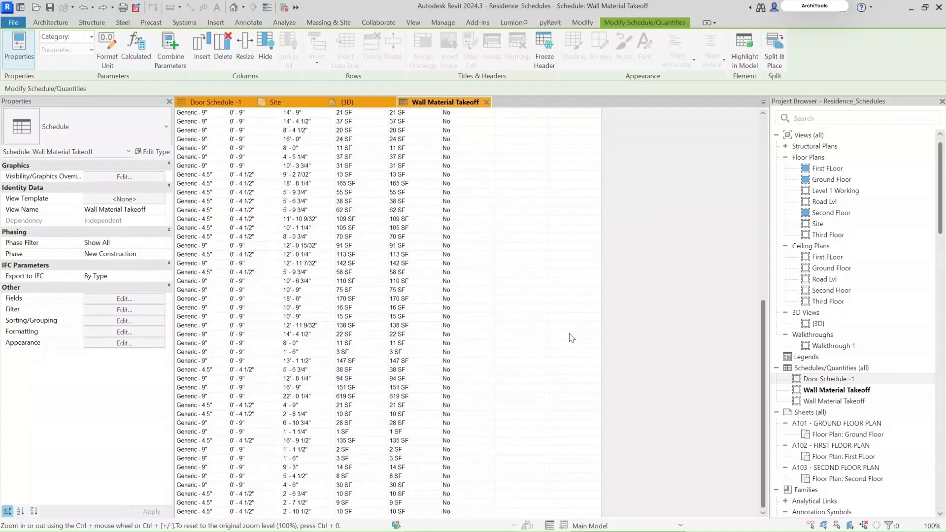
# Step: Enable grand totals with title, count, and totals in the wall material takeoff's sorting and grouping settings
pyautogui.scroll(10, 571, 338)
pyautogui.click(125, 321)
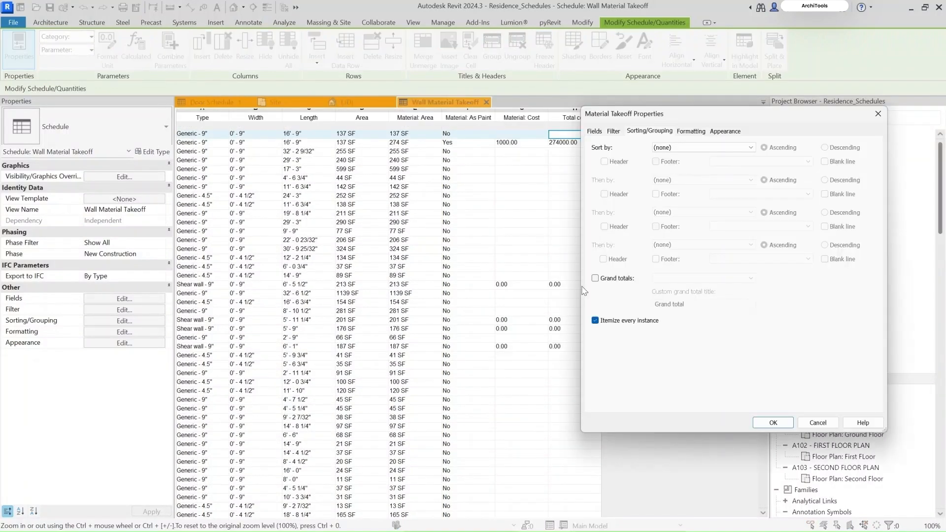
pyautogui.click(596, 278)
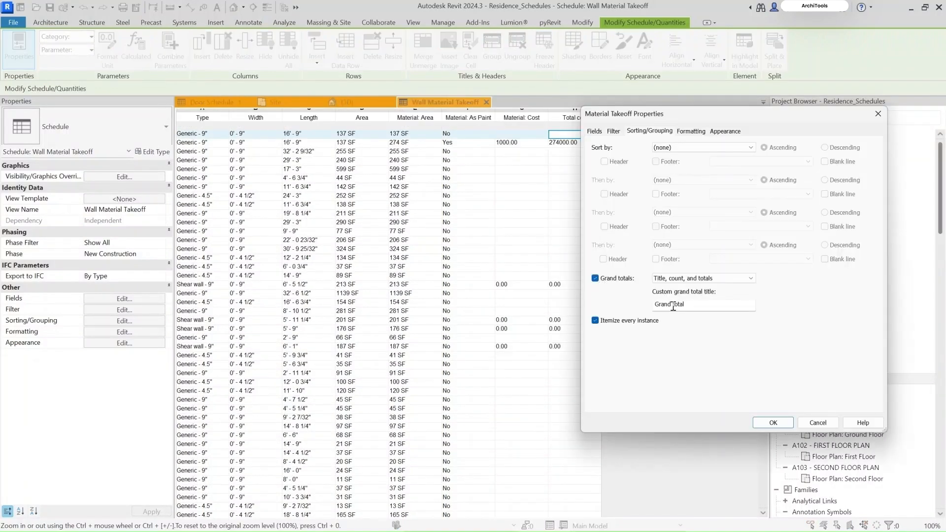
# Step: Set the Total cost field's formatting to Calculate totals, apply it to the takeoff, and check the grand total row
pyautogui.click(721, 131)
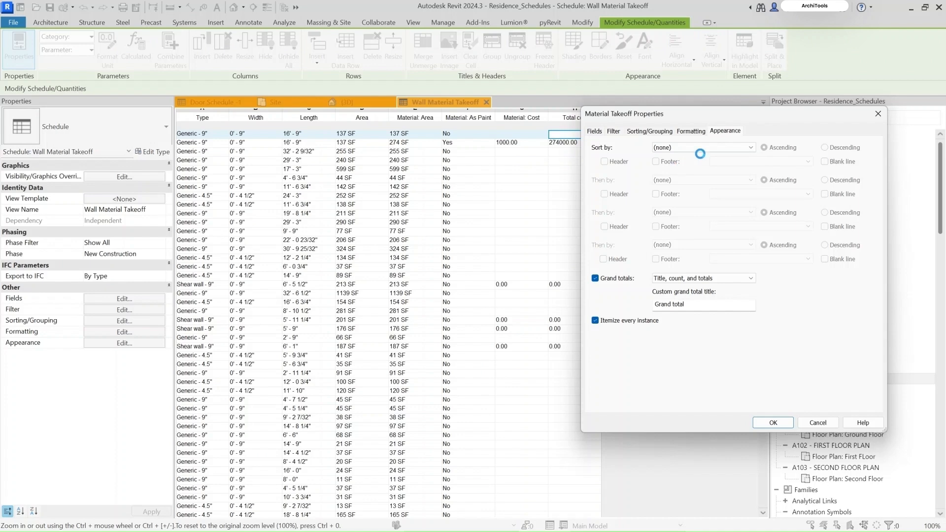
pyautogui.click(691, 131)
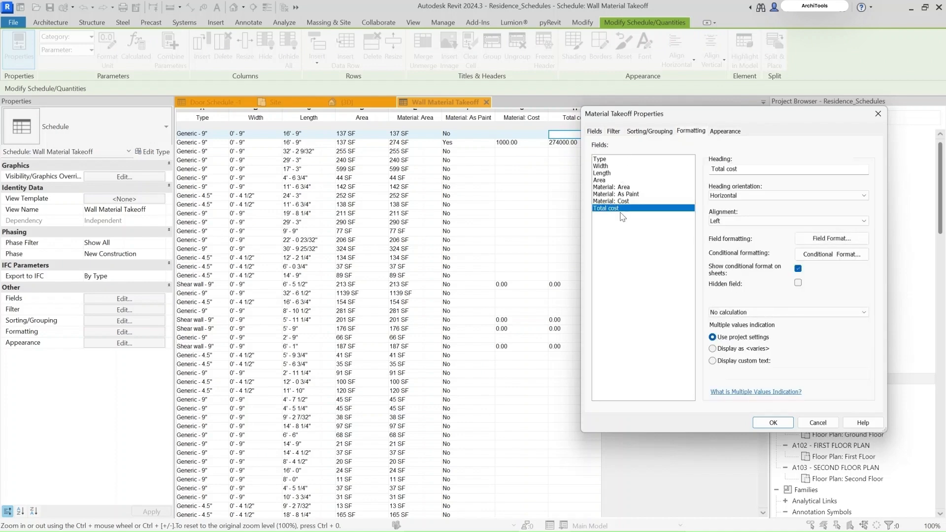
pyautogui.click(764, 312)
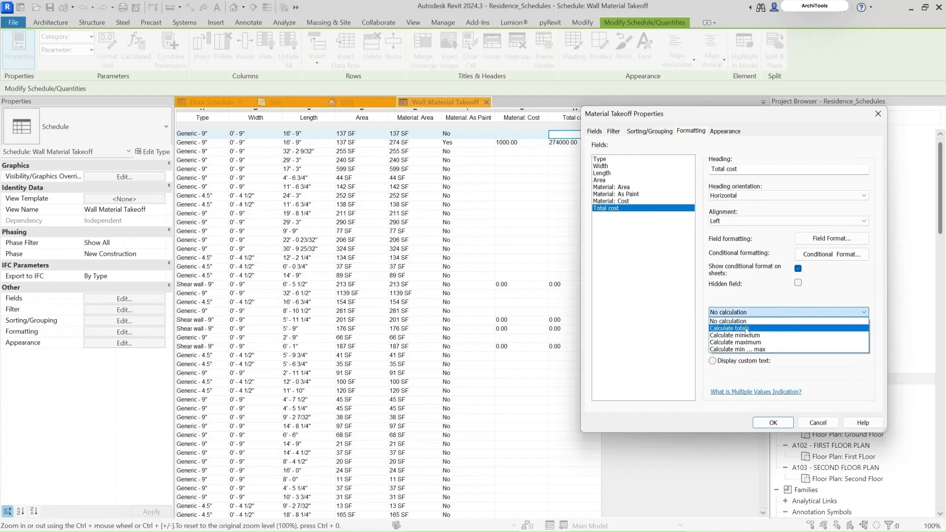
pyautogui.click(732, 329)
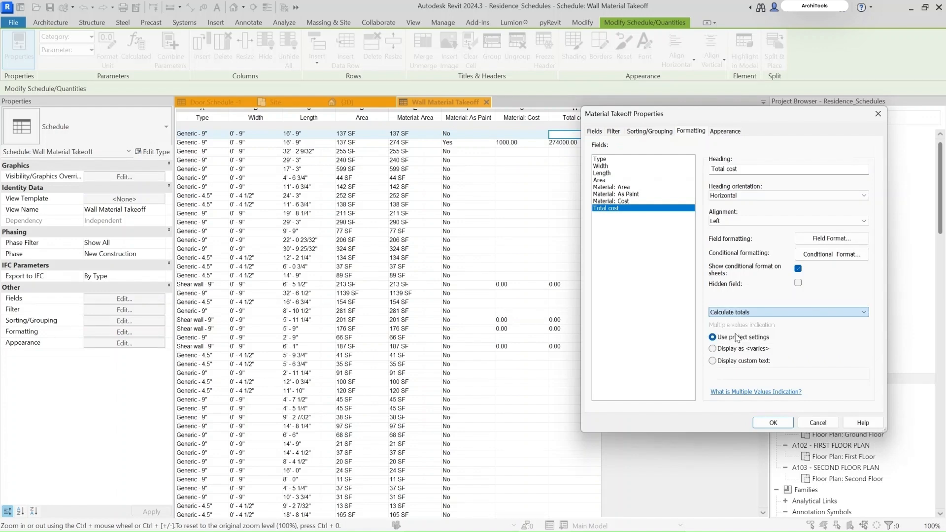
pyautogui.click(773, 422)
pyautogui.scroll(-10, 200, 512)
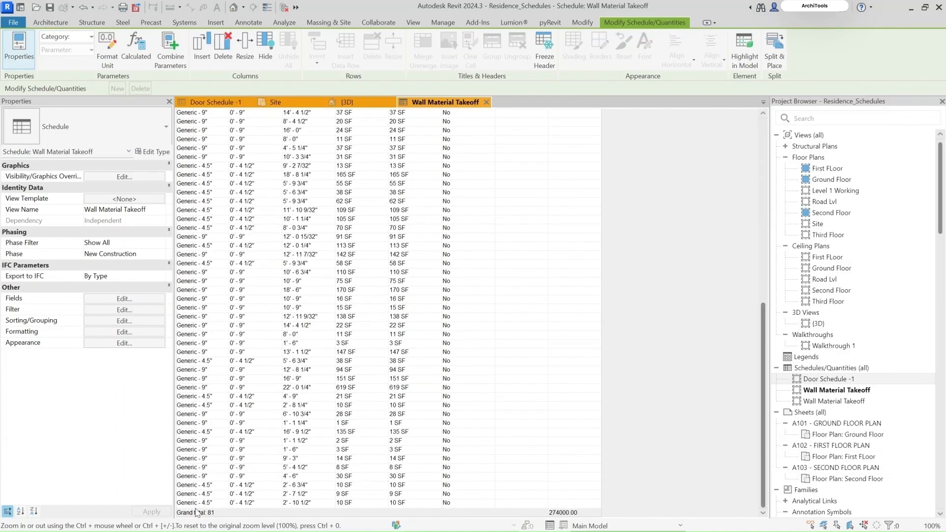